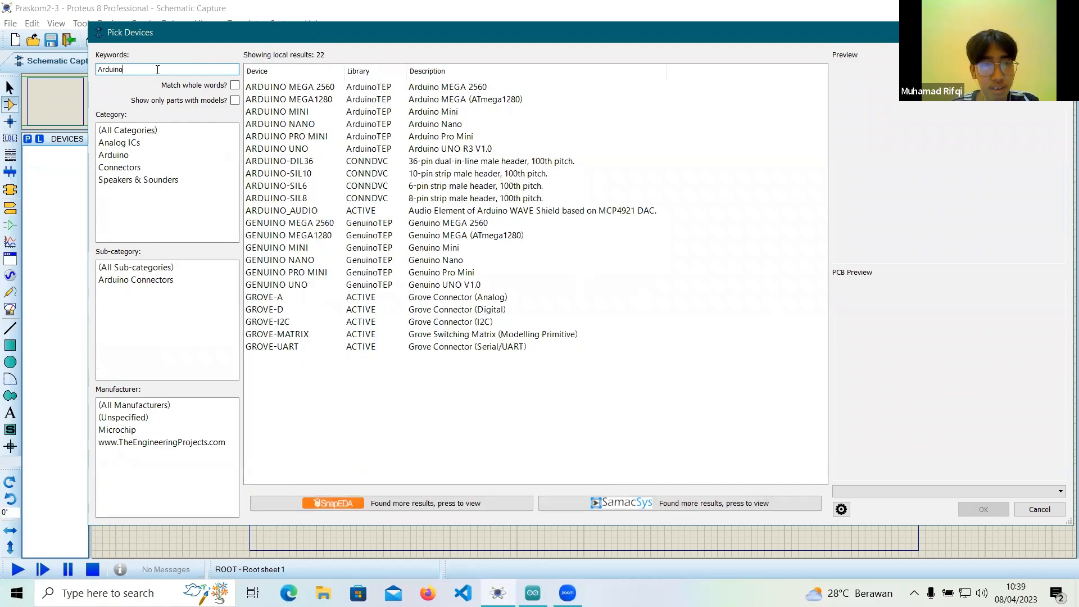
Add the ARDUINO UNO and the KEYPAD-PHONE from the parts library to the project's device list
{"action": "left_click", "coordinate": [286, 151]}
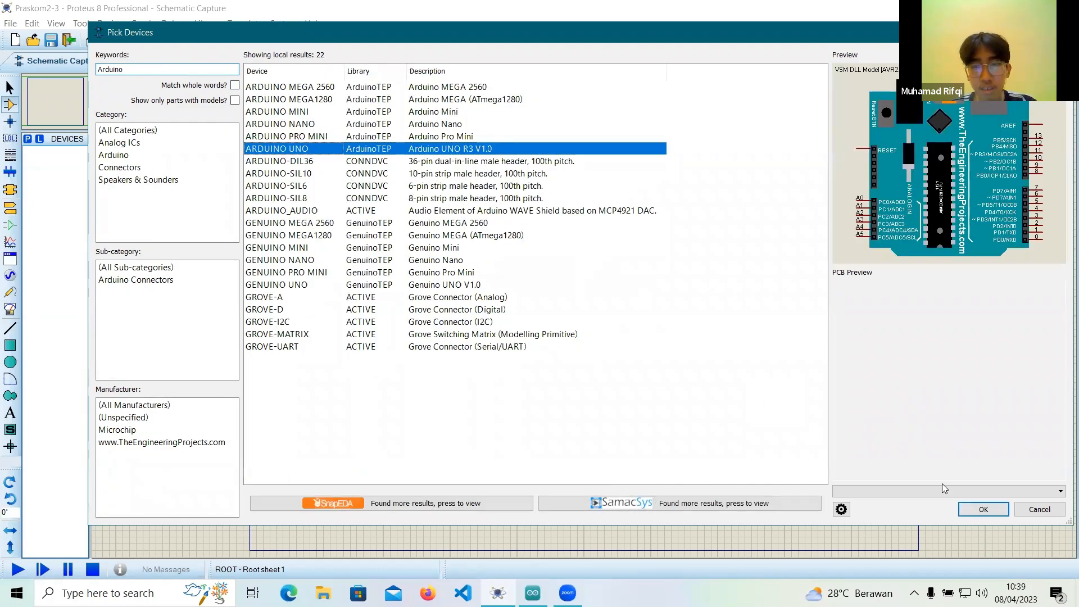
{"action": "left_click", "coordinate": [980, 513]}
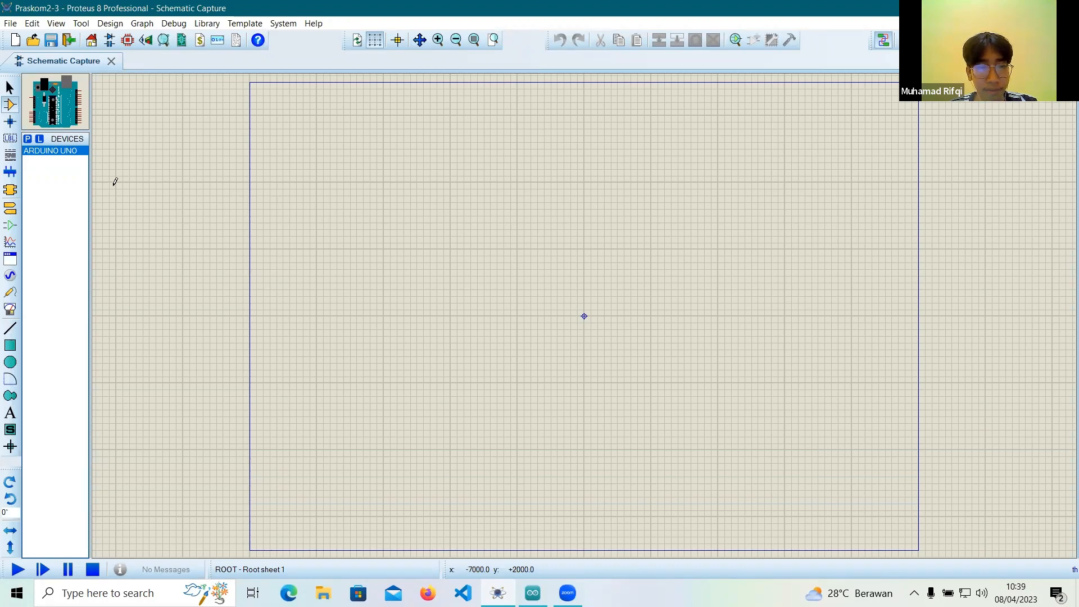
{"action": "left_click", "coordinate": [28, 136]}
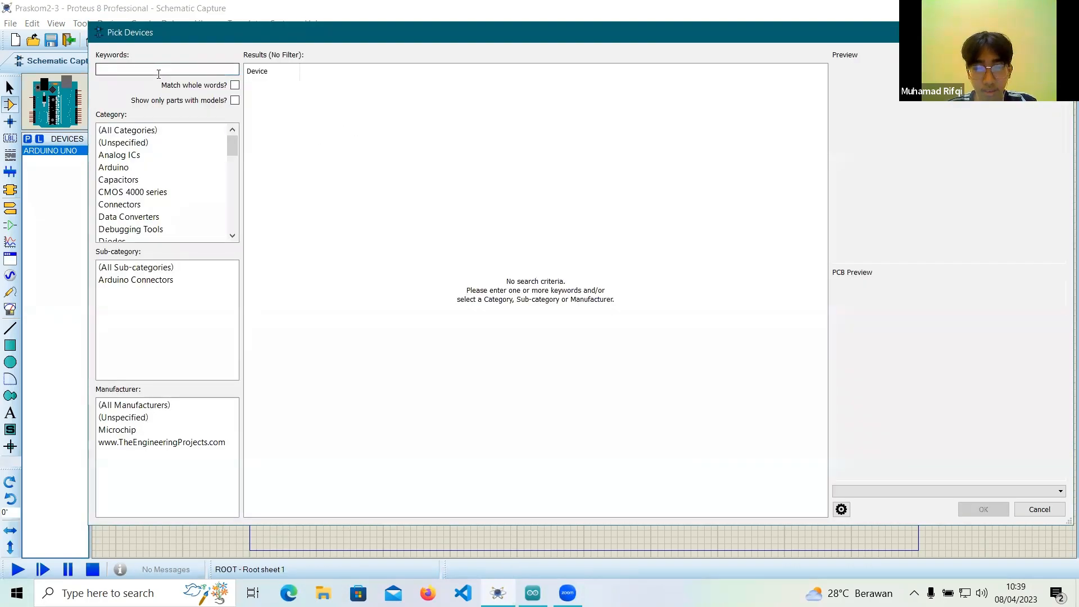
{"action": "type", "text": "keypad"}
{"action": "left_click", "coordinate": [300, 101]}
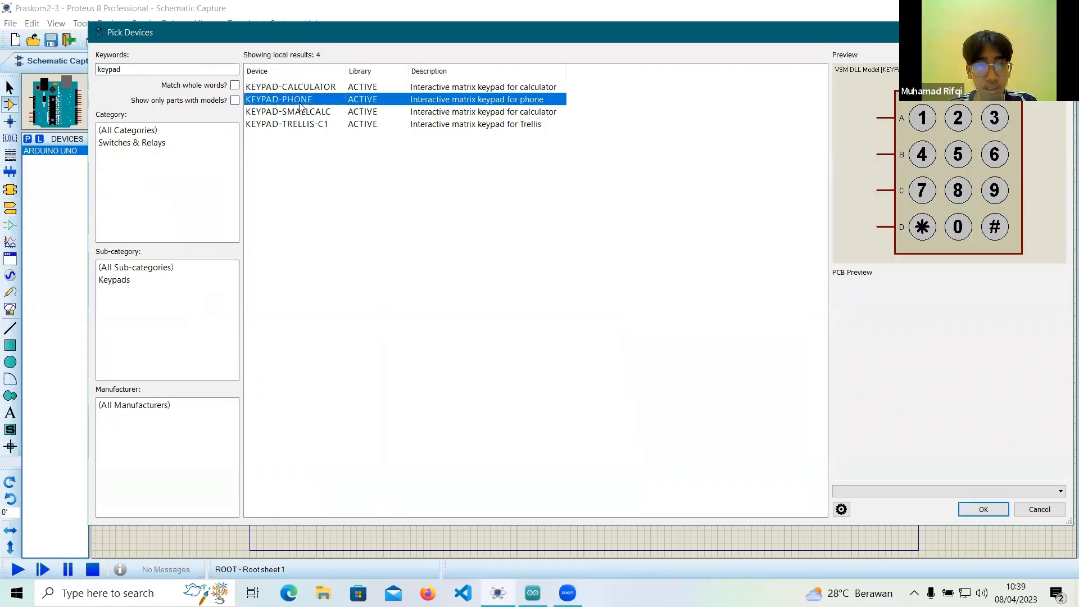
{"action": "left_click", "coordinate": [968, 510]}
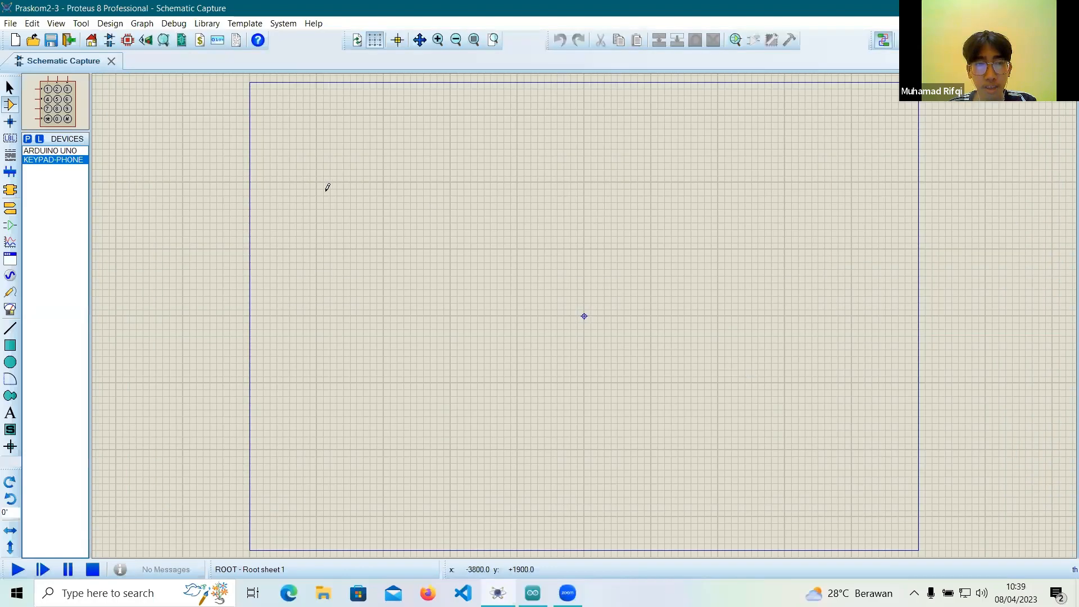
Search the parts library for "motor" and add the MOTOR-PWMSERVO to the device list
{"action": "left_click", "coordinate": [28, 140]}
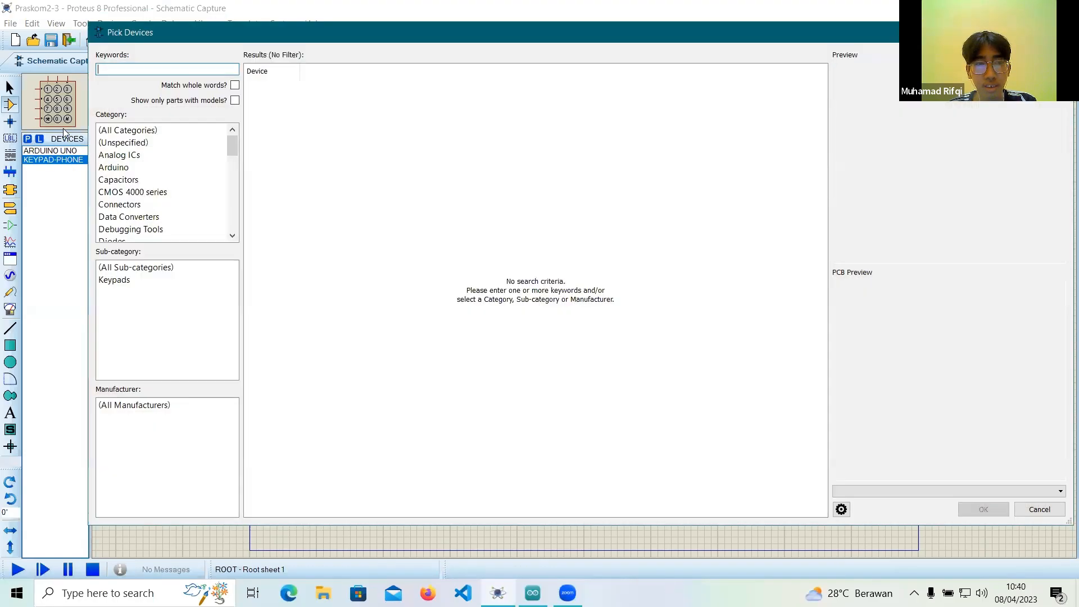
{"action": "type", "text": "motor"}
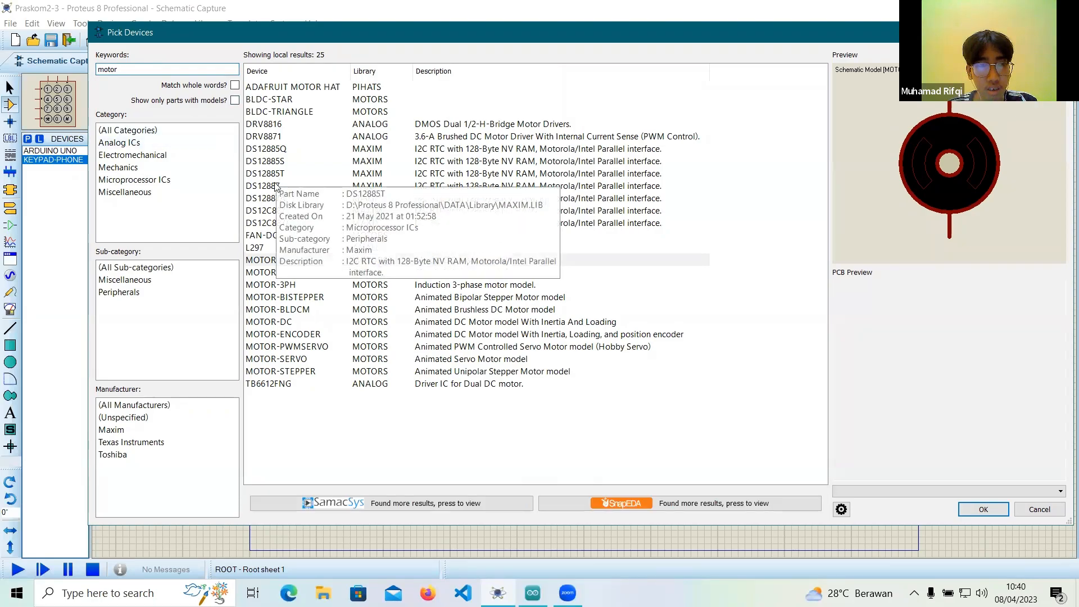
{"action": "left_click", "coordinate": [315, 346]}
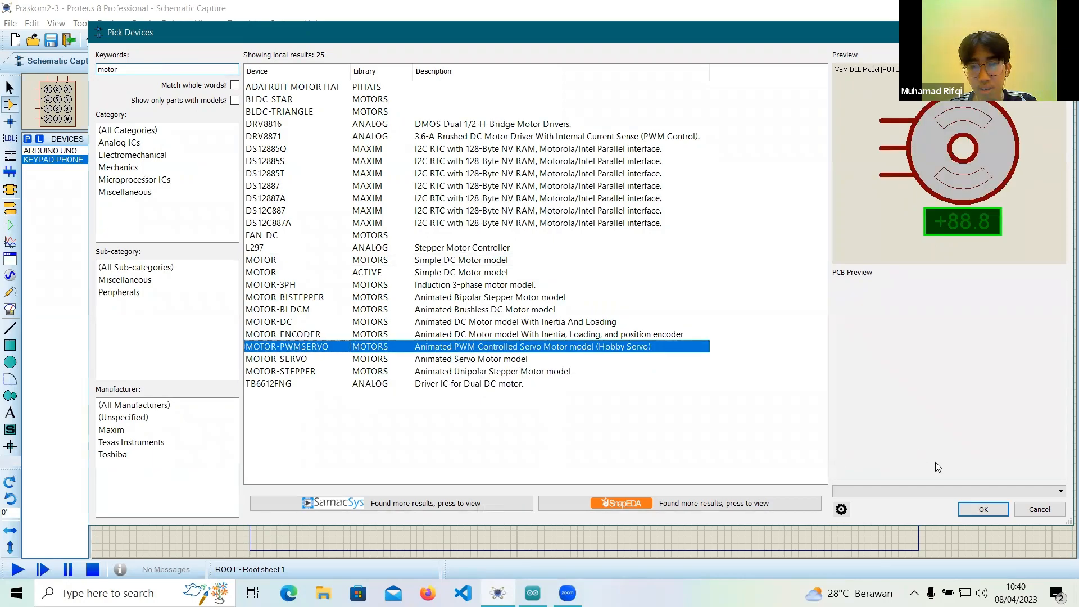
{"action": "left_click", "coordinate": [975, 509]}
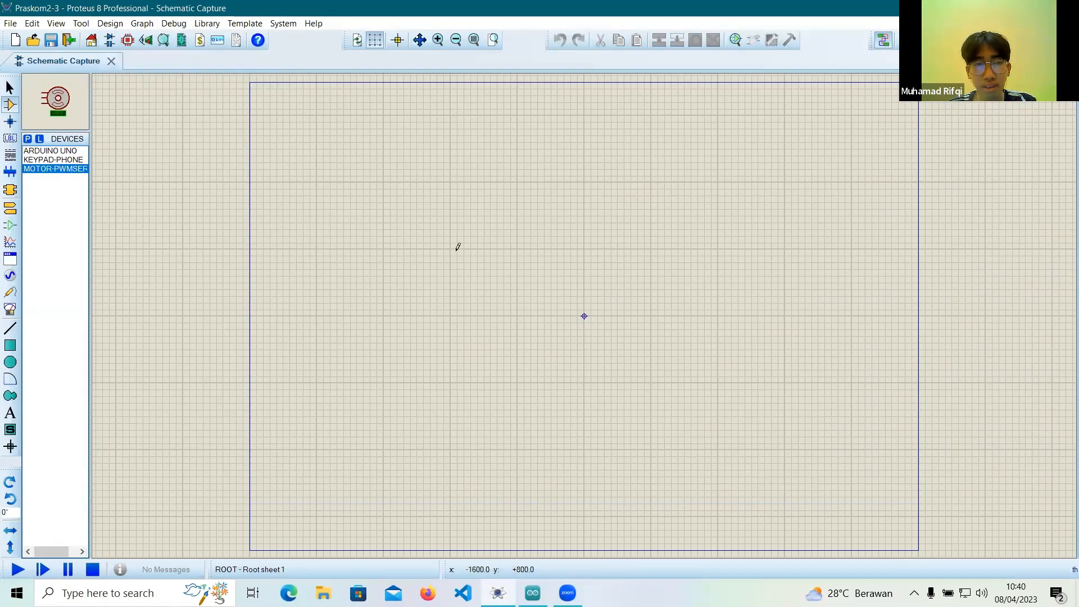
Preview the picked ARDUINO UNO, KEYPAD-PHONE and MOTOR-PWMSERVO devices one after another
{"action": "left_click", "coordinate": [38, 161]}
{"action": "left_click", "coordinate": [42, 169]}
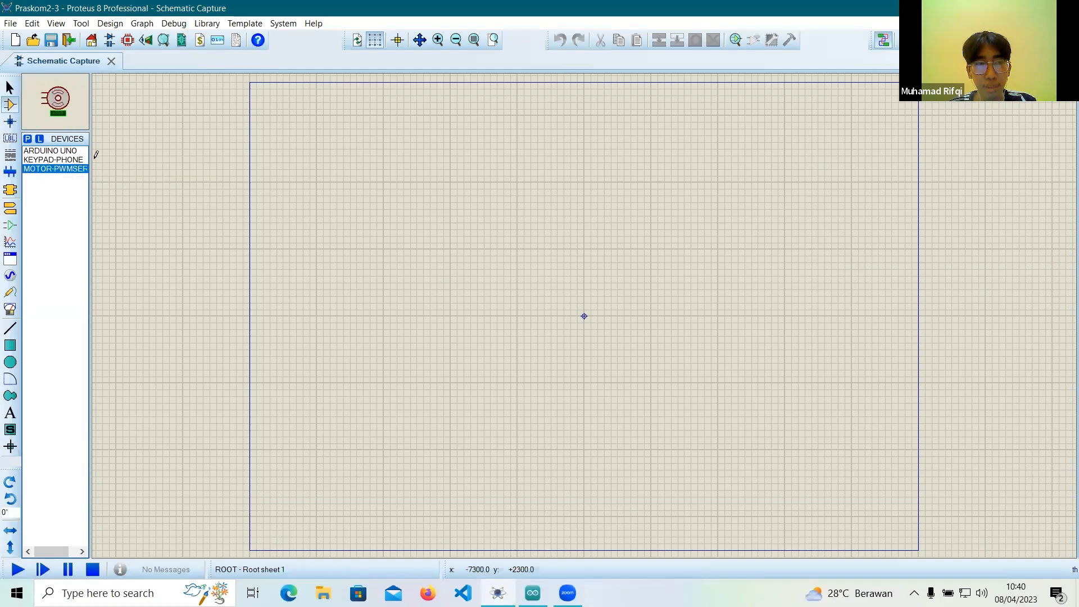
{"action": "left_click", "coordinate": [74, 152]}
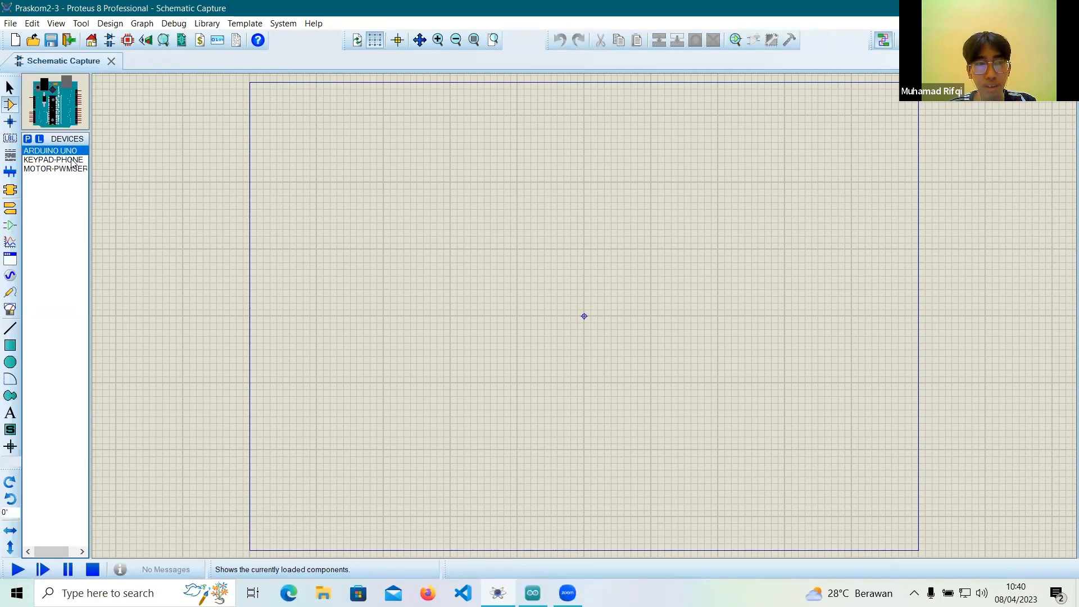
{"action": "left_click", "coordinate": [69, 161]}
{"action": "left_click", "coordinate": [68, 152]}
{"action": "left_click", "coordinate": [70, 161]}
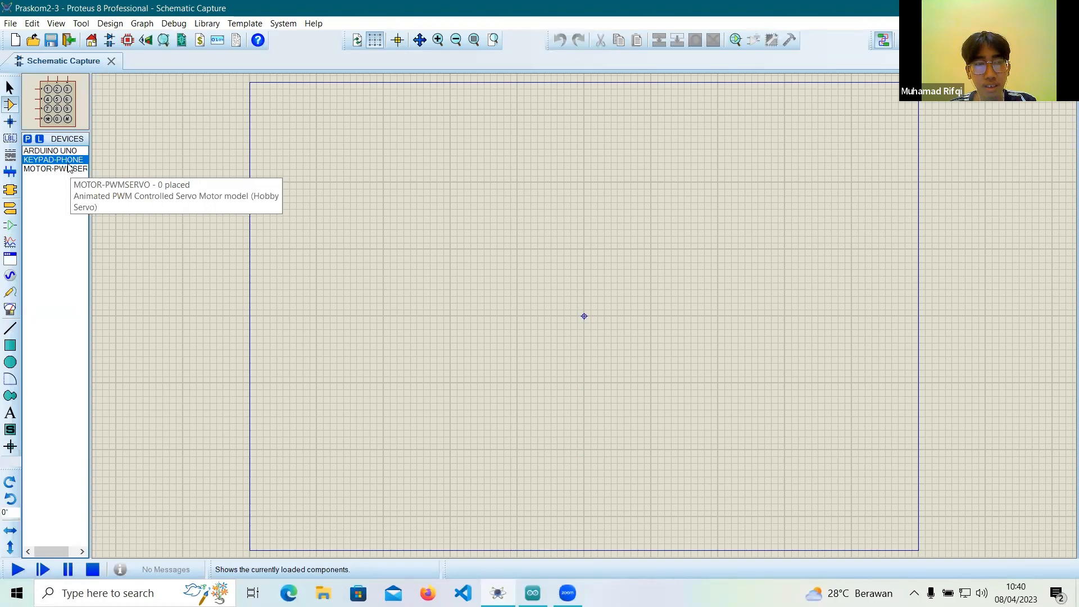
{"action": "left_click", "coordinate": [68, 169]}
{"action": "left_click", "coordinate": [69, 161]}
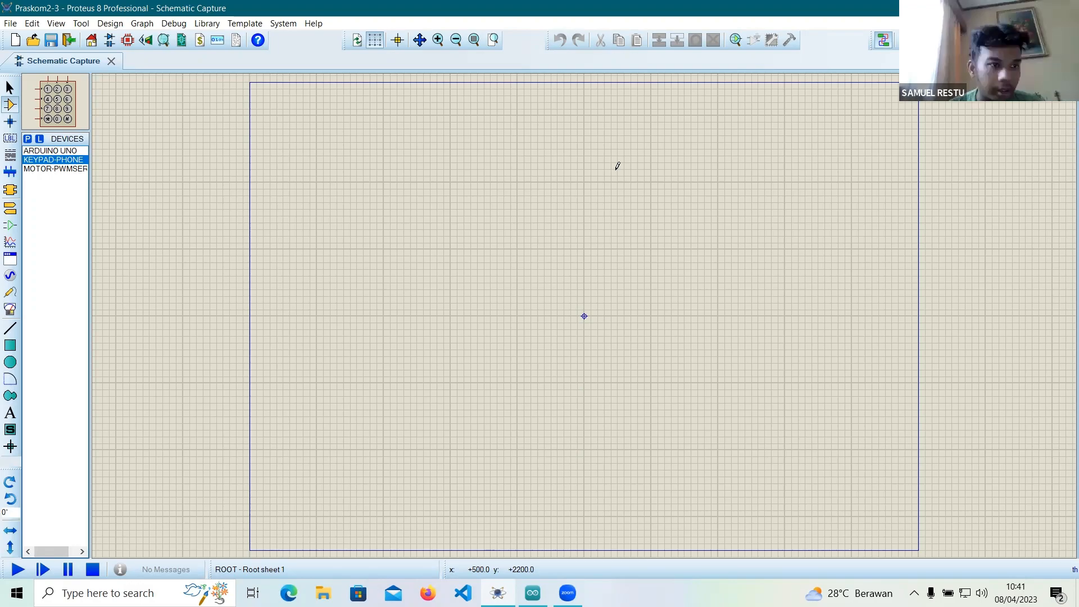
{"action": "left_click", "coordinate": [597, 325]}
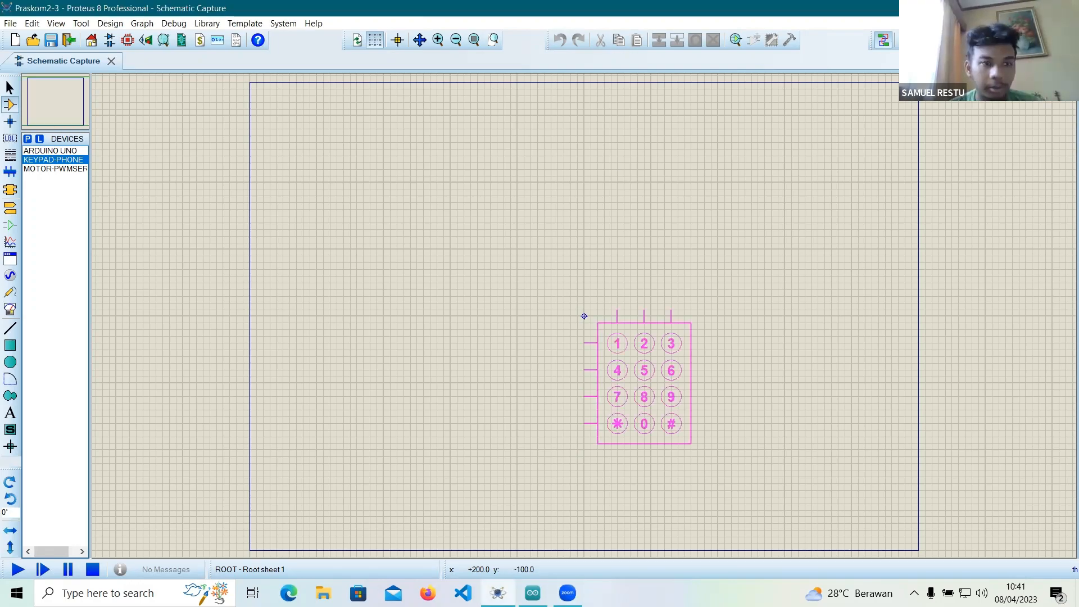
{"action": "left_click", "coordinate": [583, 290]}
{"action": "left_click", "coordinate": [10, 88]}
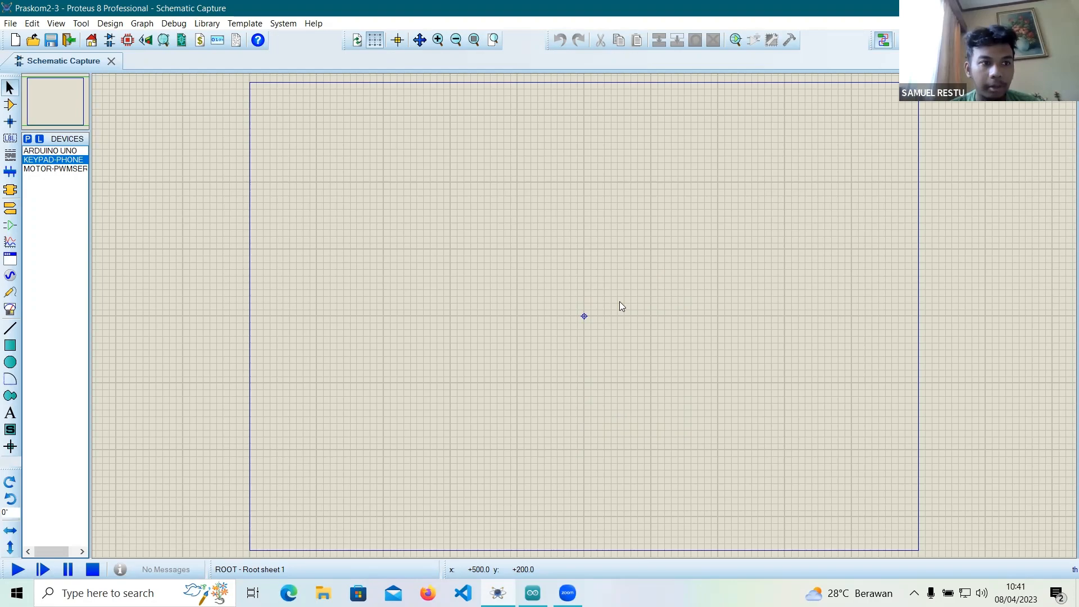
{"action": "left_click", "coordinate": [50, 160]}
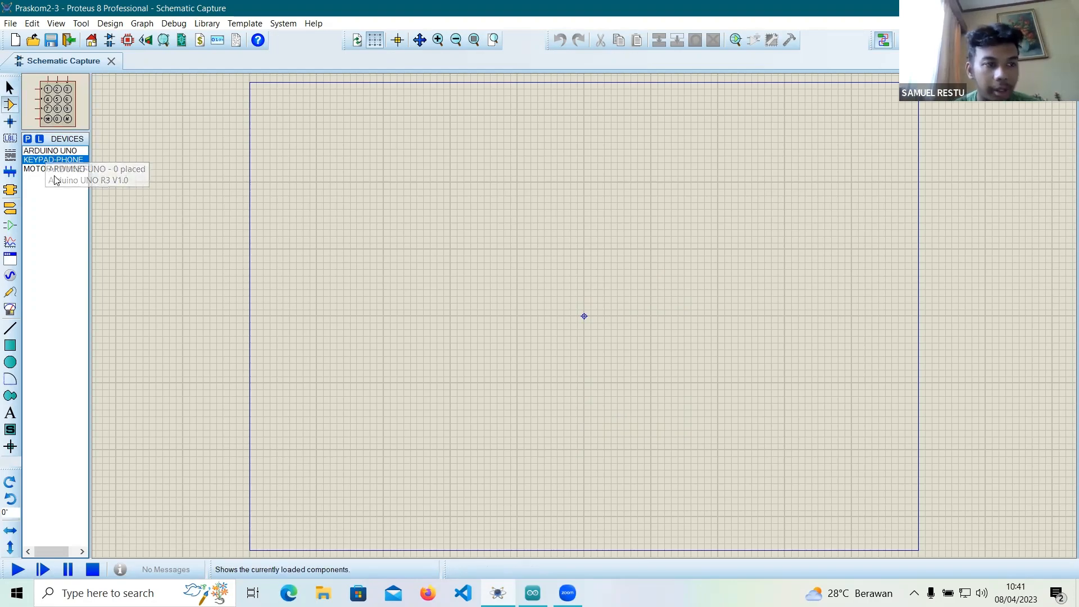
Place the MOTOR-PWMSERVO in the upper right area of the schematic sheet
{"action": "left_click", "coordinate": [39, 169]}
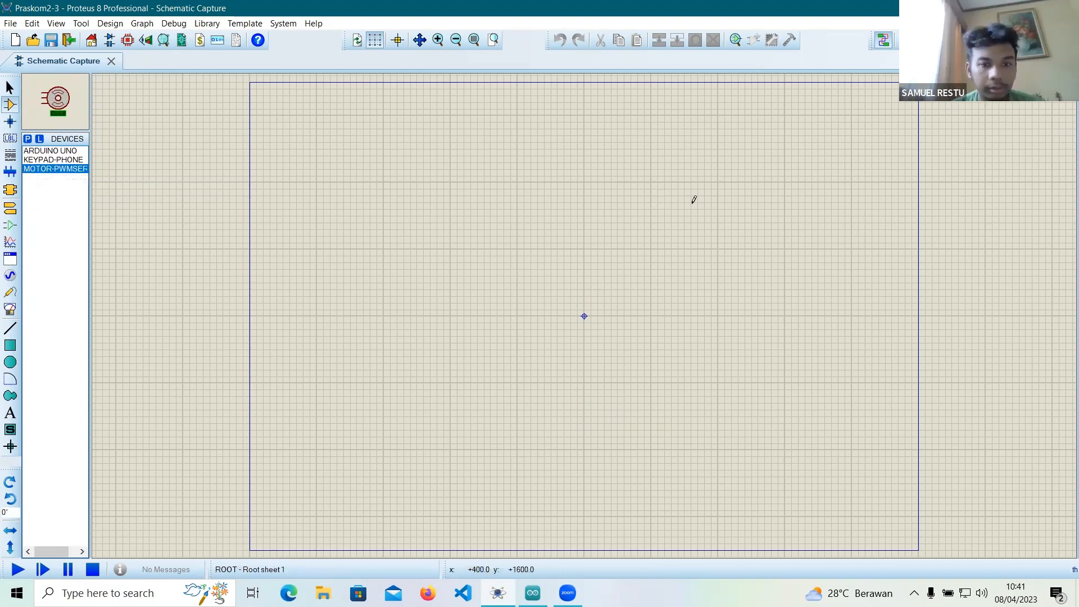
{"action": "left_click", "coordinate": [724, 210]}
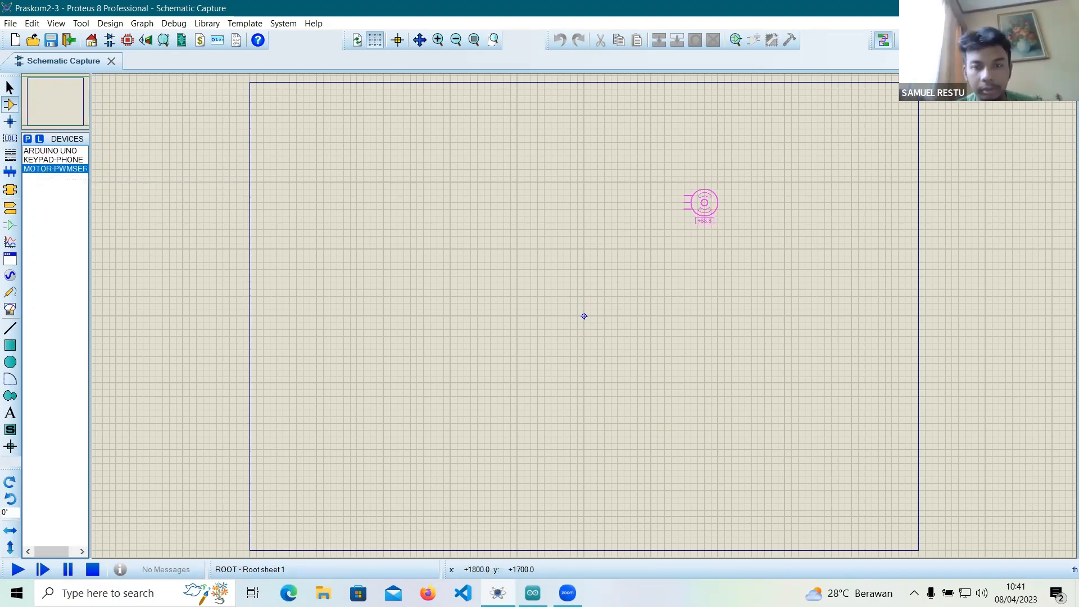
{"action": "left_click", "coordinate": [697, 210]}
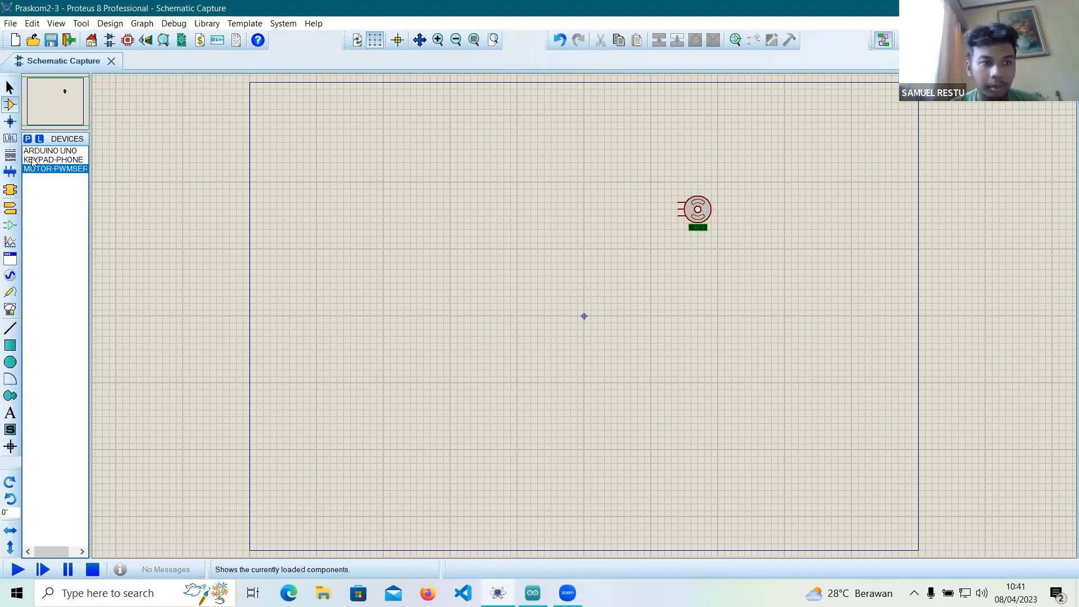
Place the KEYPAD-PHONE below the servo motor, with its upper left corner near the sheet origin
{"action": "left_click", "coordinate": [33, 162]}
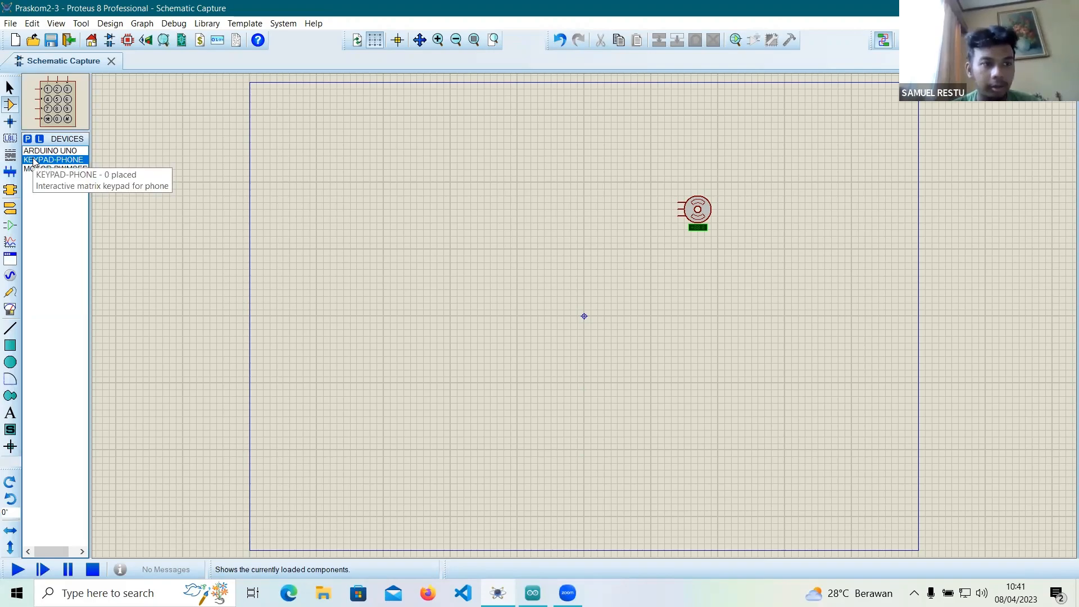
{"action": "left_click", "coordinate": [617, 325]}
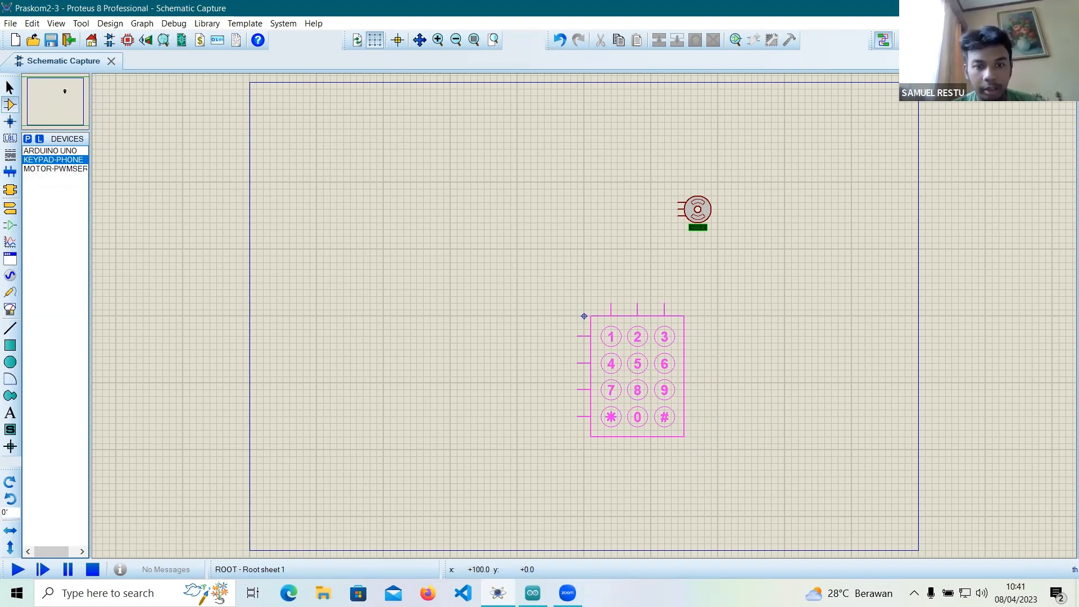
{"action": "left_click", "coordinate": [584, 316]}
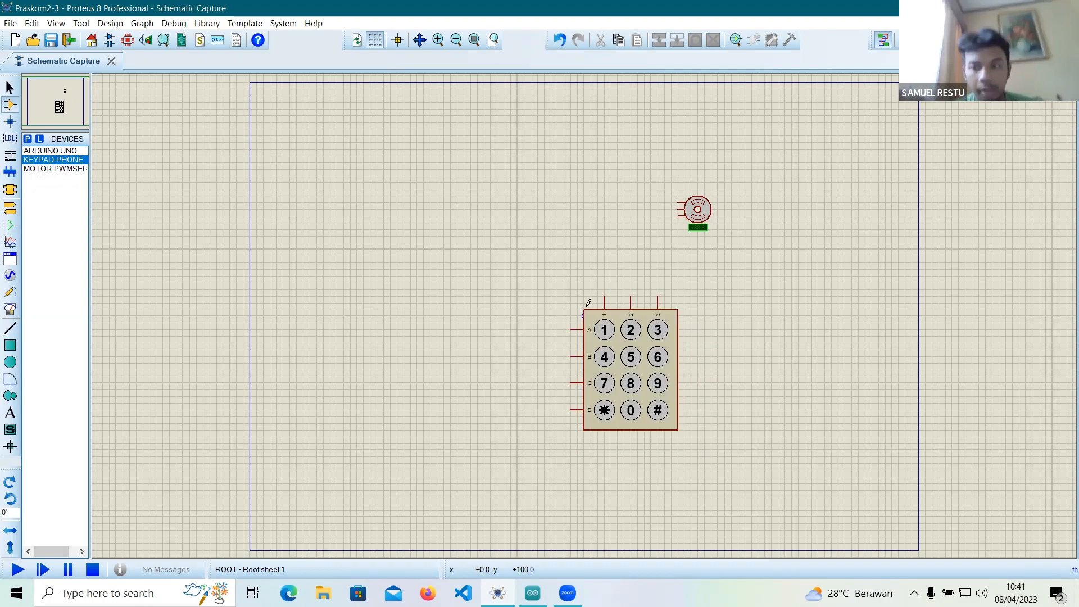
Place the ARDUINO UNO in the upper left area of the sheet, beside the servo motor and keypad
{"action": "left_click", "coordinate": [51, 151]}
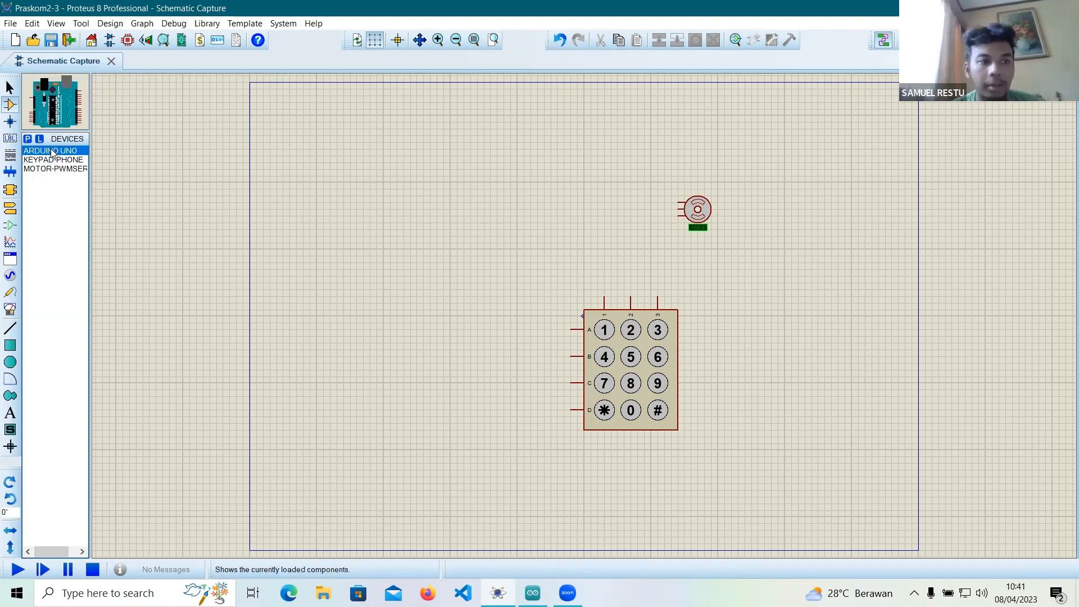
{"action": "left_click", "coordinate": [316, 201]}
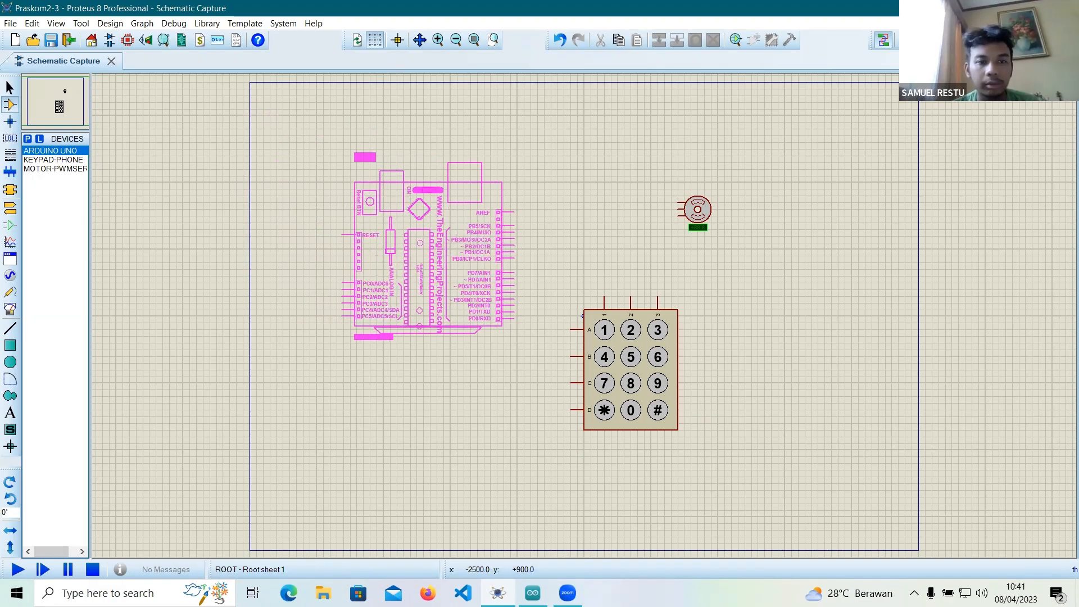
{"action": "left_click", "coordinate": [415, 264]}
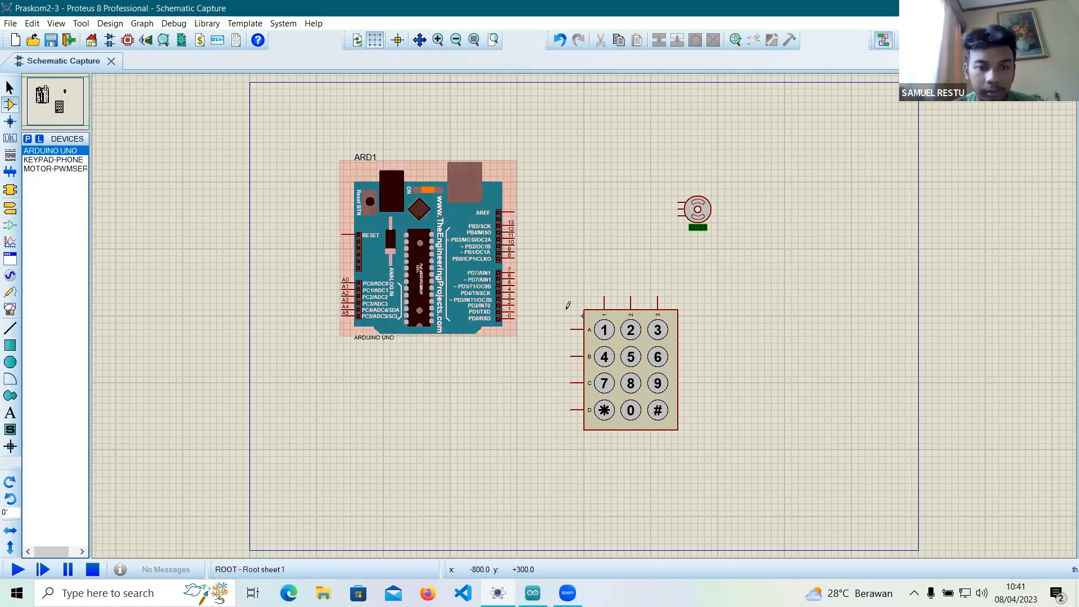
Place a ground terminal below the servo motor and a power terminal above and to the left of it
{"action": "left_click", "coordinate": [10, 212]}
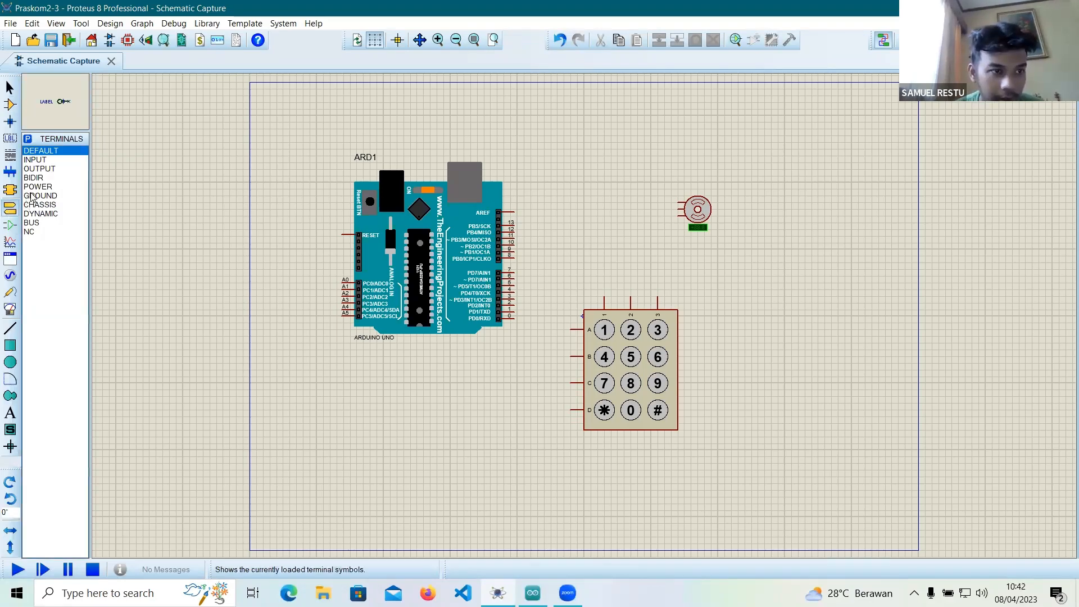
{"action": "left_click", "coordinate": [32, 196]}
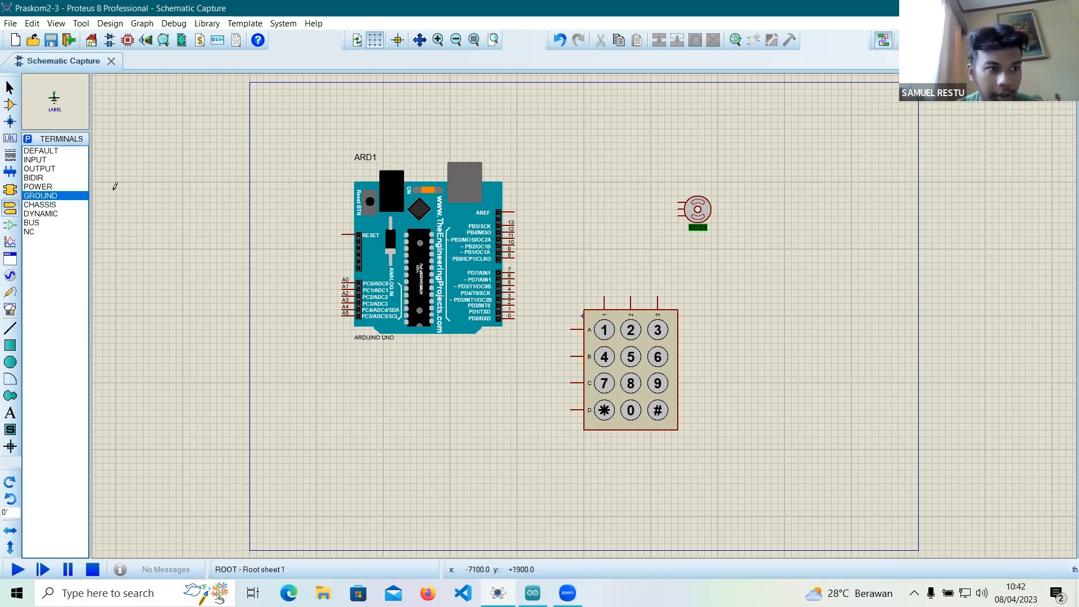
{"action": "left_click", "coordinate": [717, 262]}
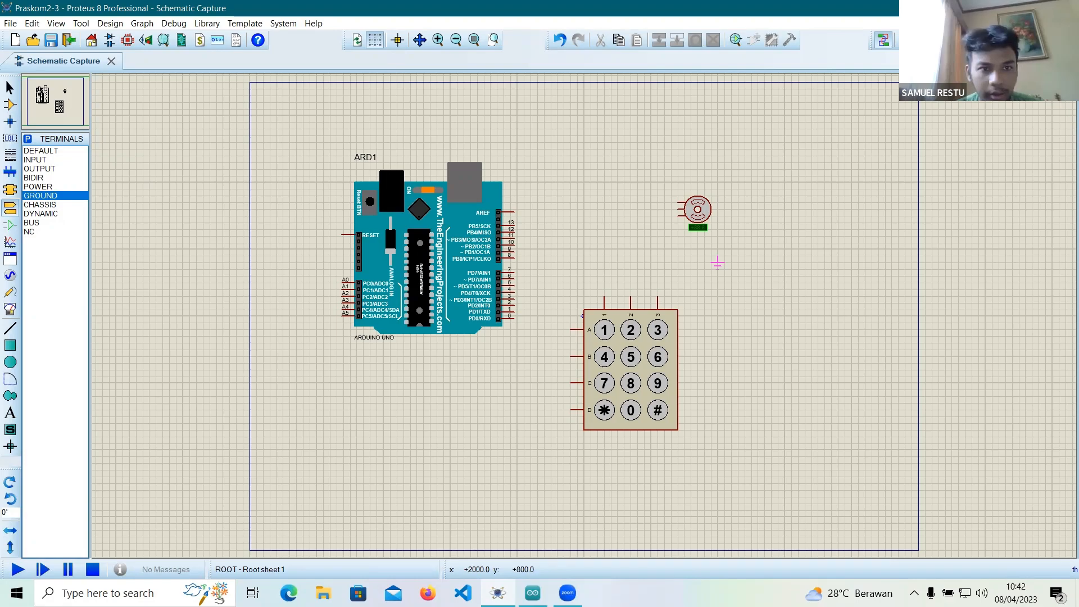
{"action": "left_click", "coordinate": [717, 263]}
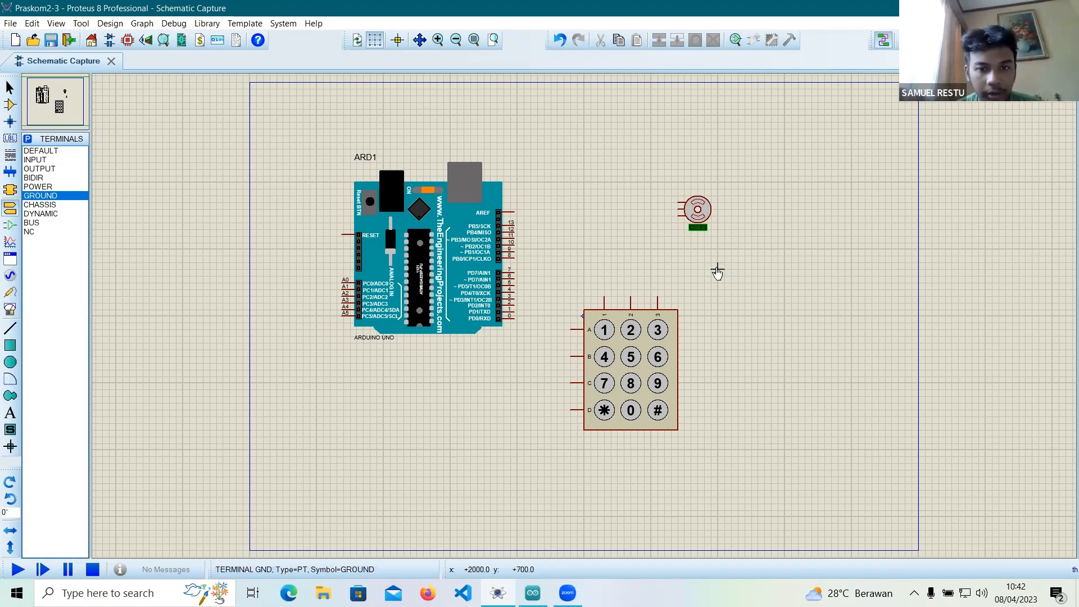
{"action": "left_click", "coordinate": [46, 188]}
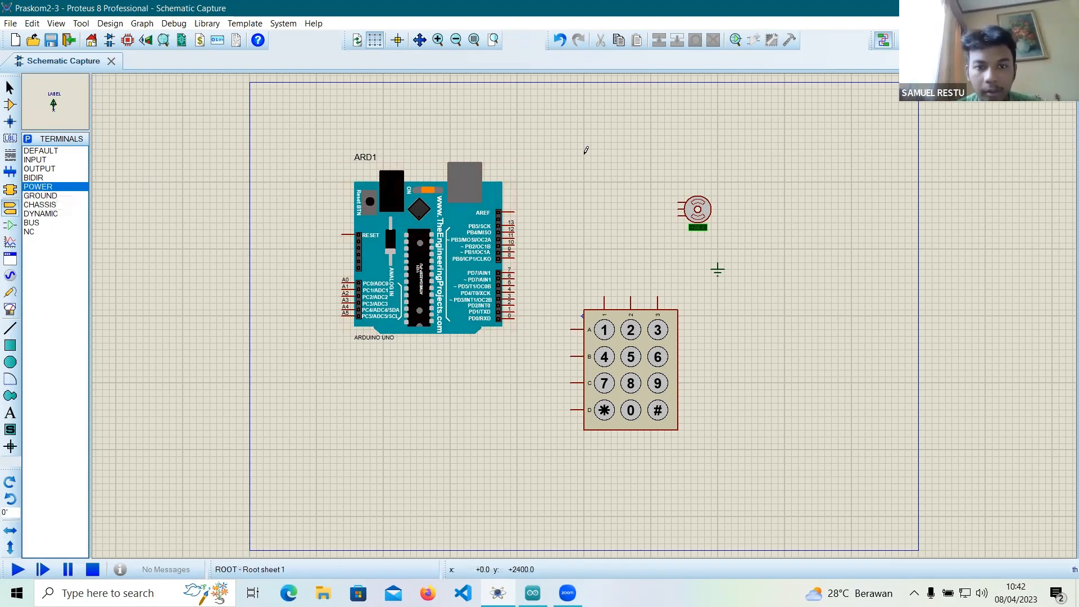
{"action": "left_click", "coordinate": [650, 141]}
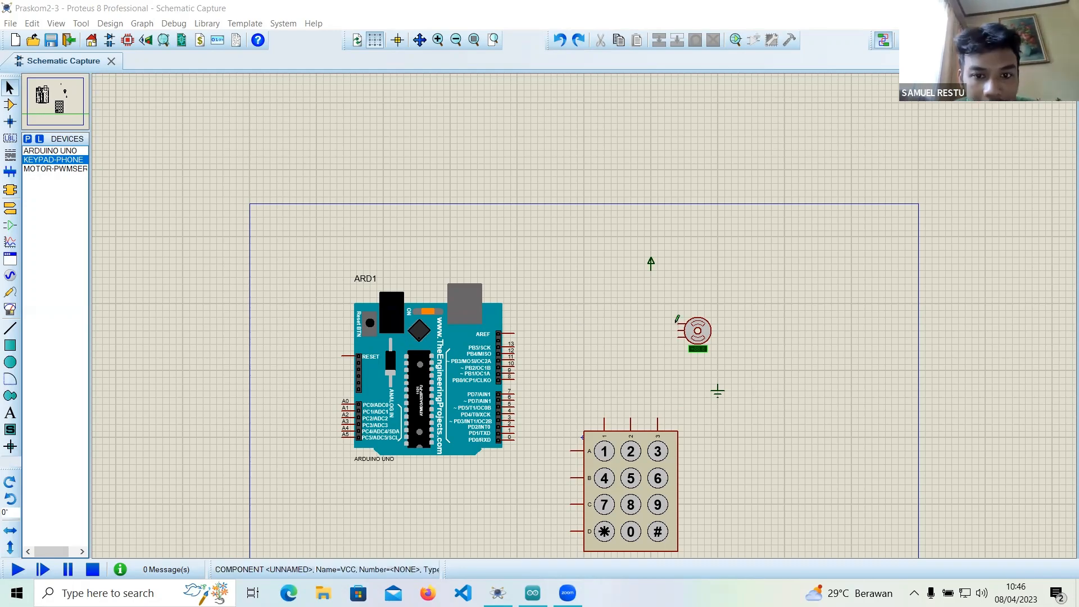
Try to wire the servo motor's upper pin to the ground terminal and undo that wire
{"action": "left_click", "coordinate": [677, 319]}
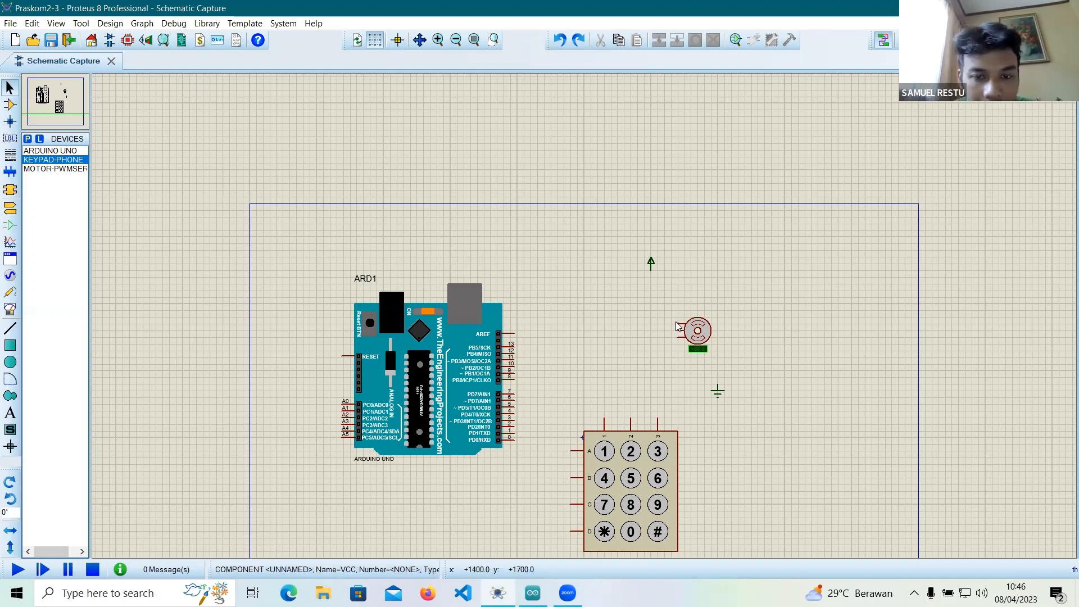
{"action": "left_click", "coordinate": [677, 323]}
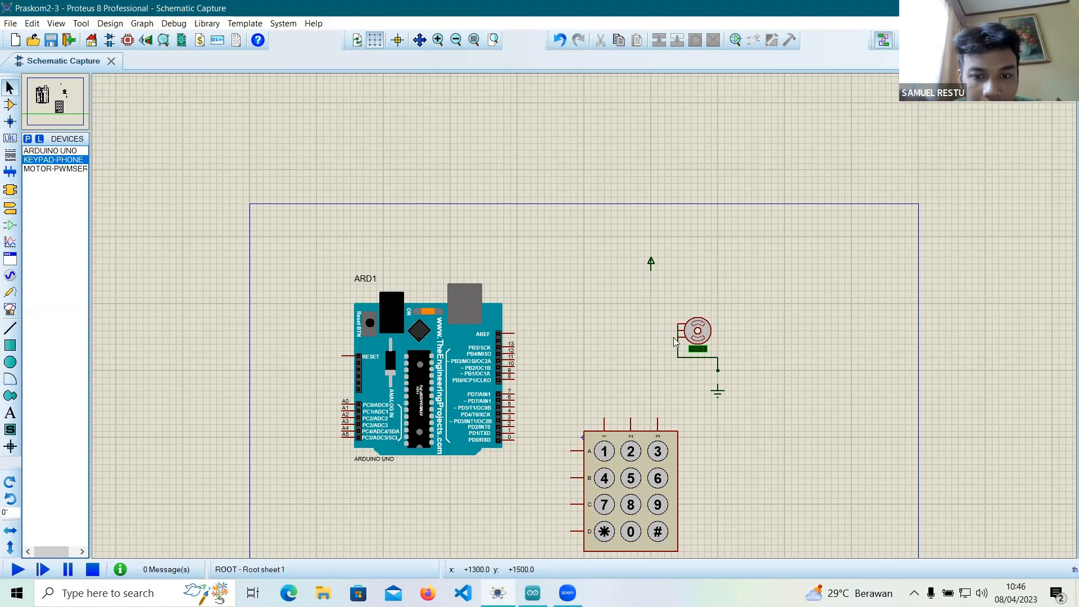
{"action": "key", "text": "ctrl+z"}
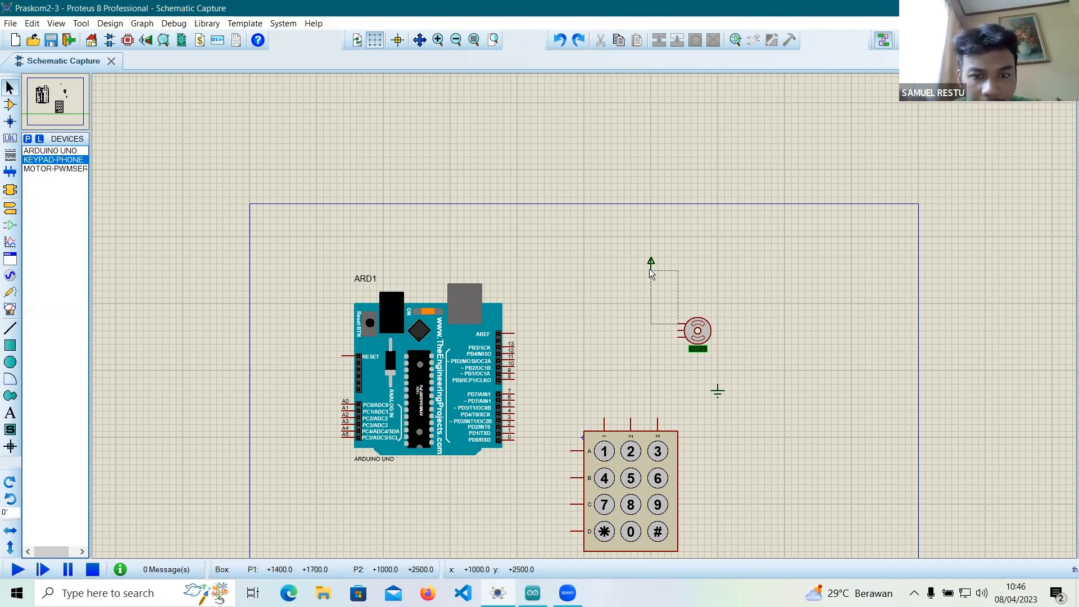
{"action": "key", "text": "Escape"}
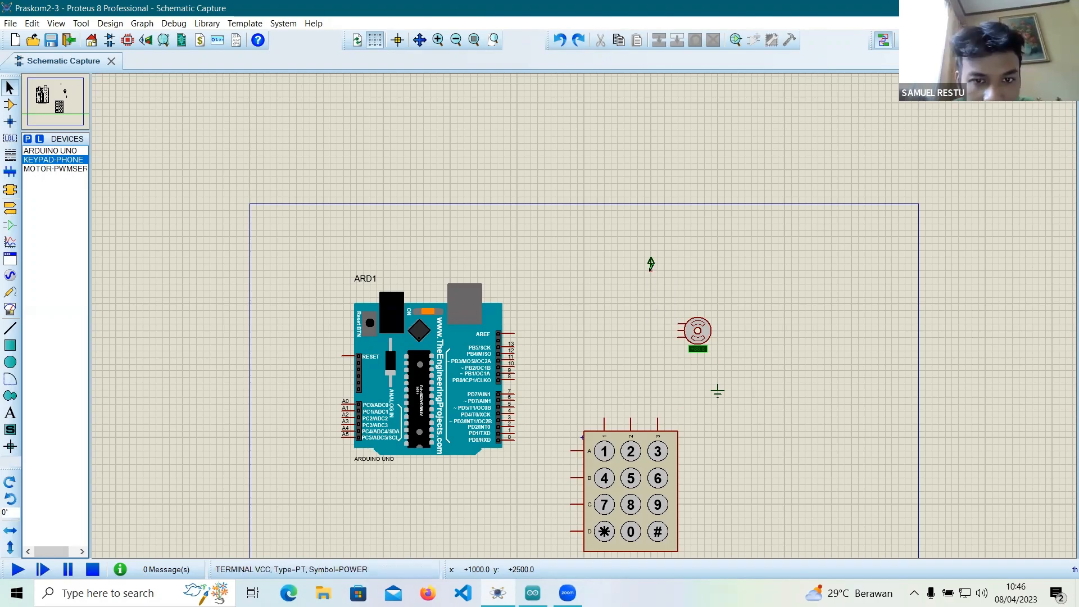
Wire the servo motor's upper pin to the power terminal, its lower pin to the ground terminal and its middle pin to Arduino pin 9
{"action": "left_click", "coordinate": [650, 274]}
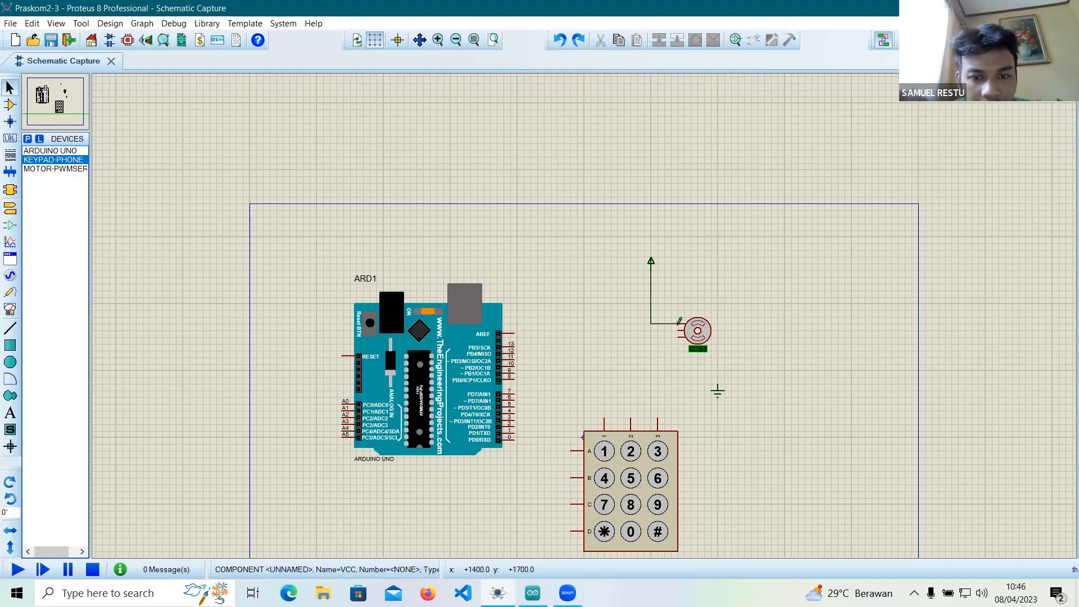
{"action": "left_click", "coordinate": [680, 320]}
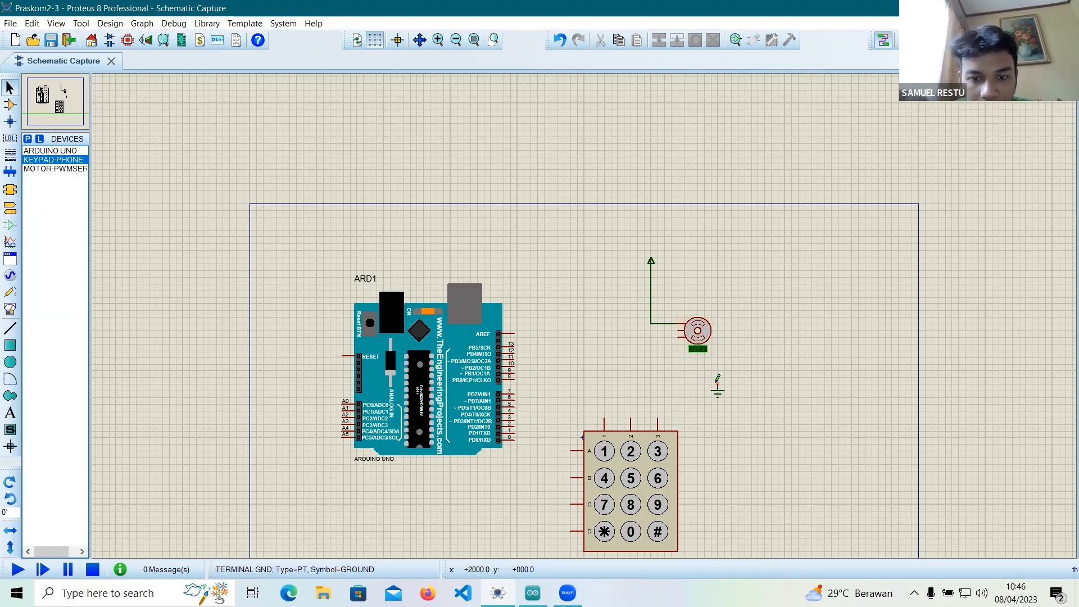
{"action": "left_click", "coordinate": [677, 333]}
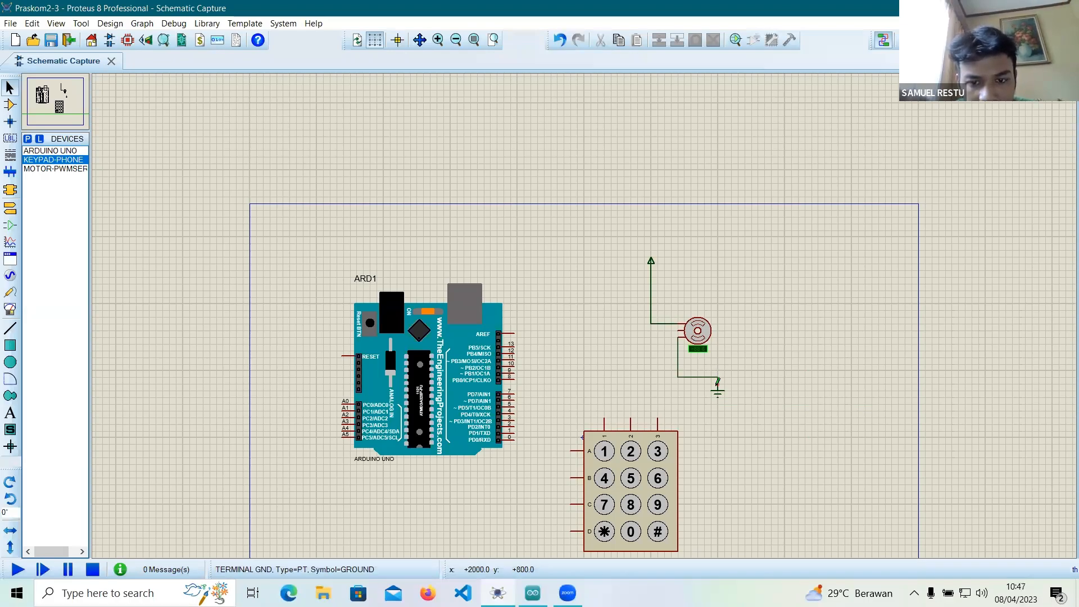
{"action": "left_click", "coordinate": [717, 381]}
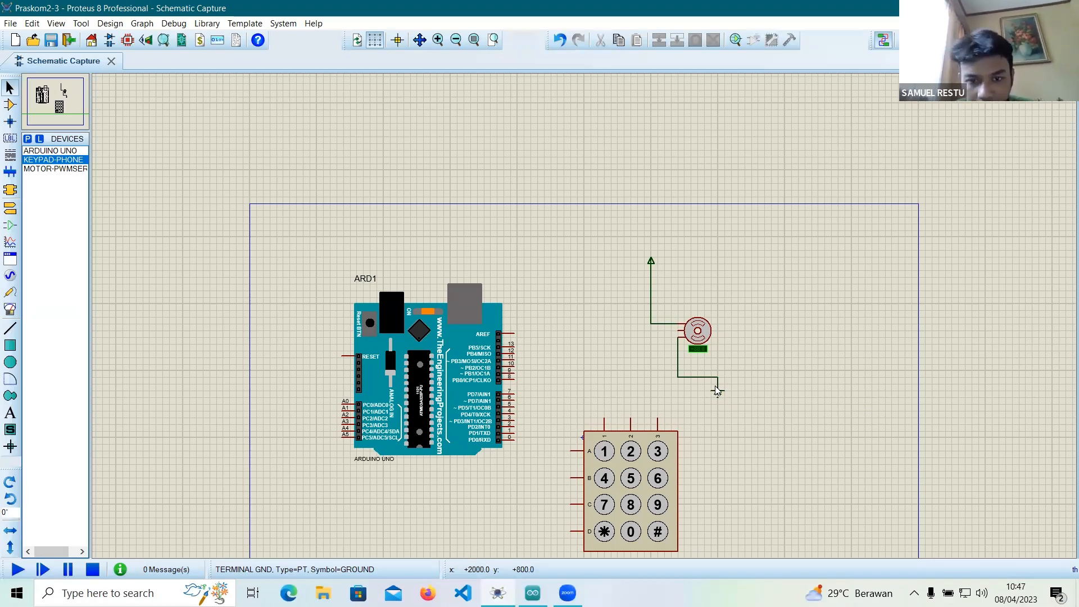
{"action": "left_click", "coordinate": [679, 327]}
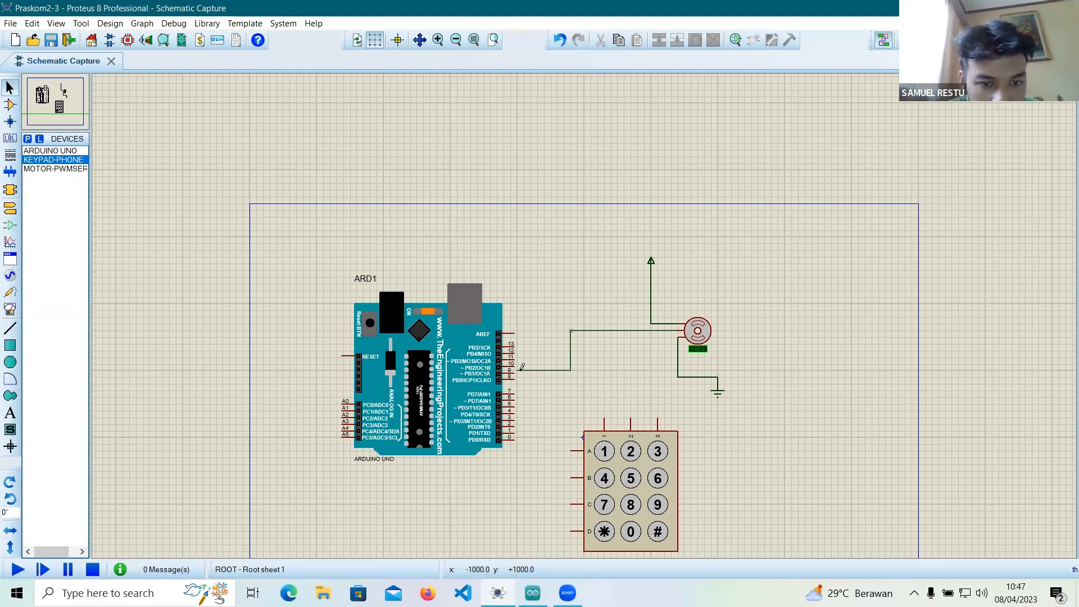
{"action": "left_click", "coordinate": [513, 370]}
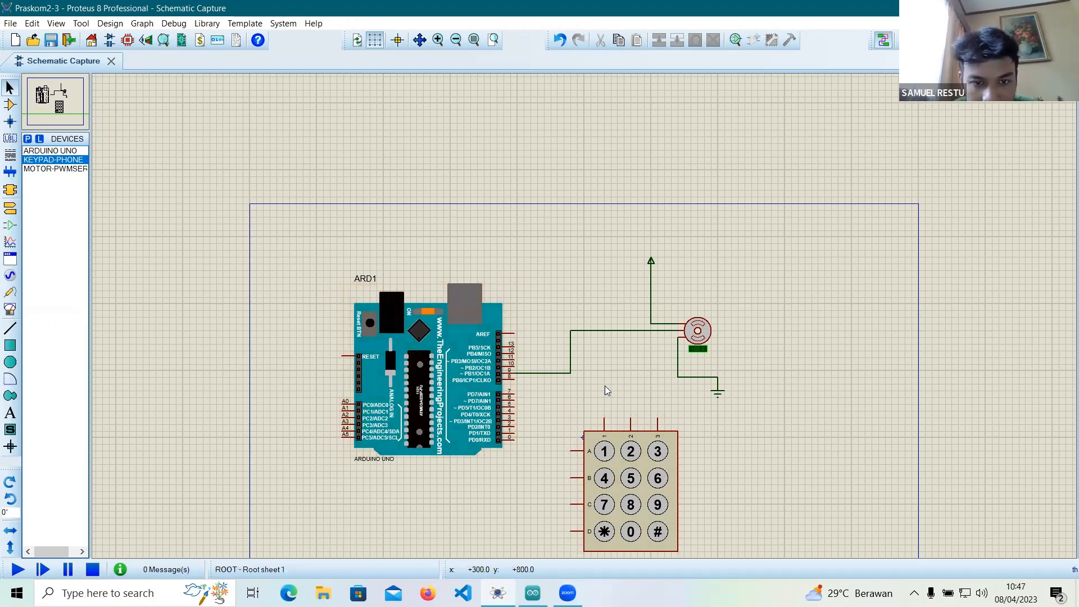
Wire the keypad's column pins 1, 2 and 3 to Arduino pins 8, 7 and 6 respectively
{"action": "left_click", "coordinate": [603, 419]}
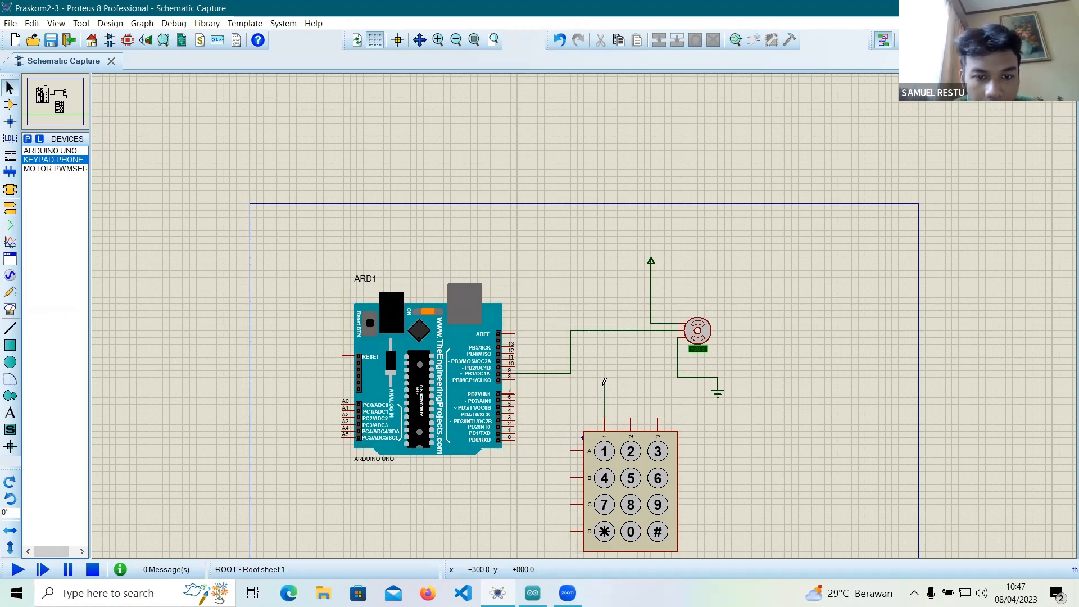
{"action": "left_click", "coordinate": [516, 377]}
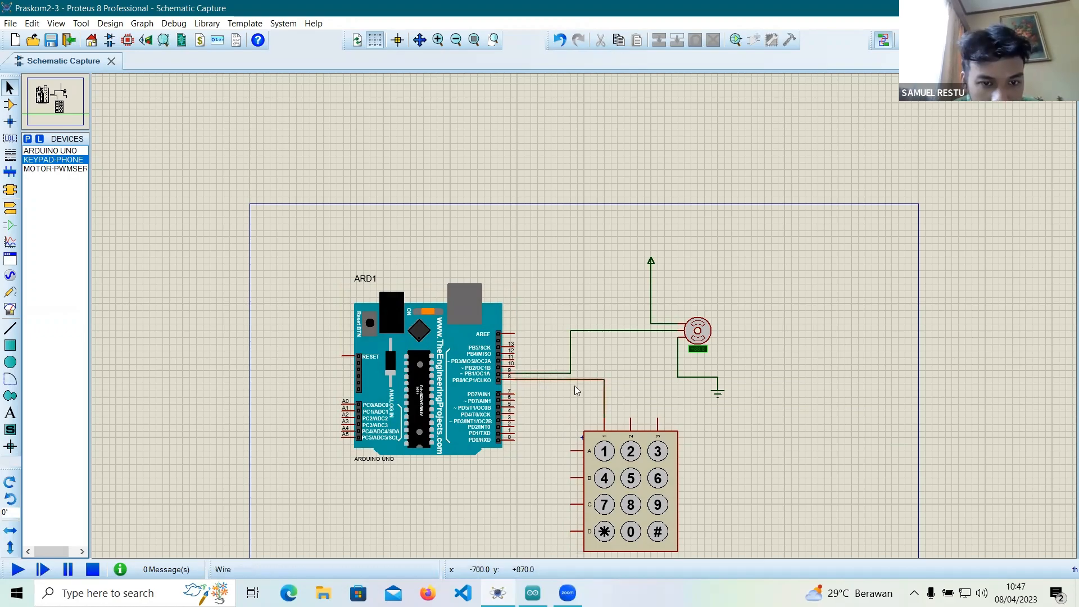
{"action": "left_click", "coordinate": [629, 418]}
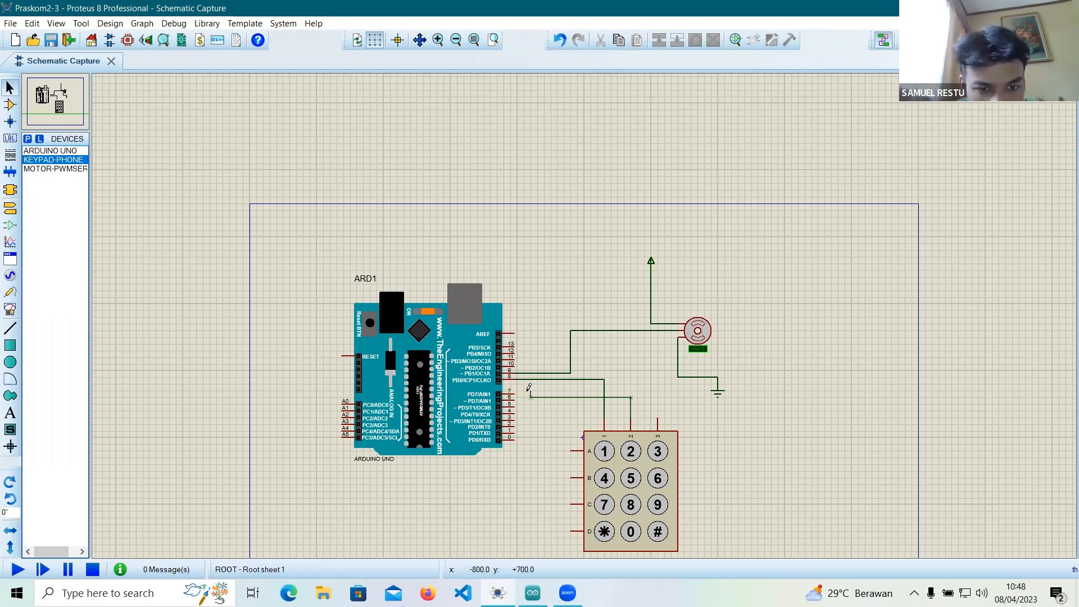
{"action": "left_click", "coordinate": [517, 389]}
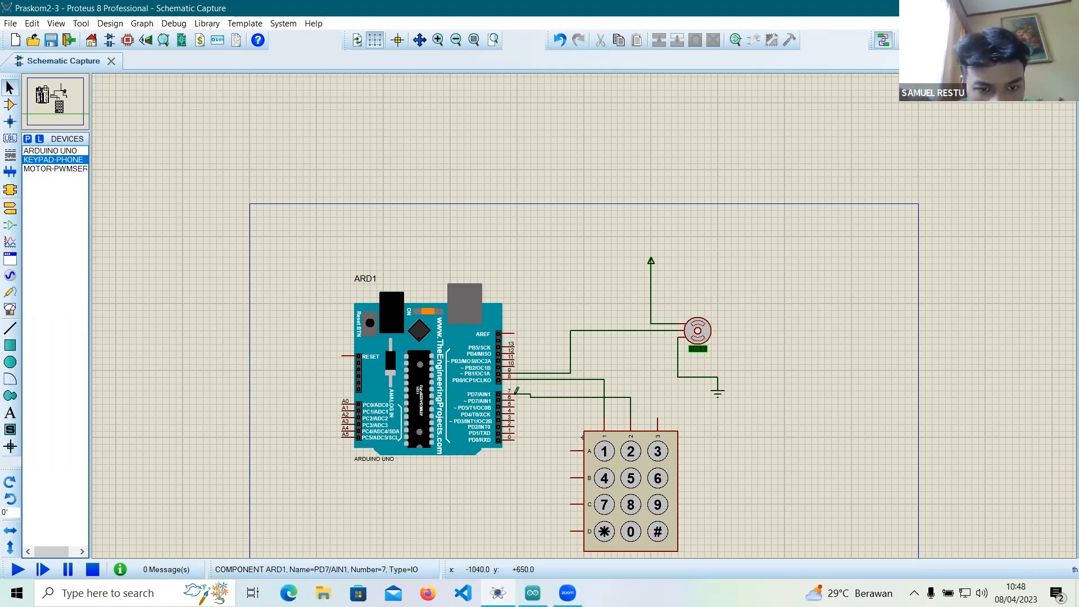
{"action": "left_click", "coordinate": [657, 413]}
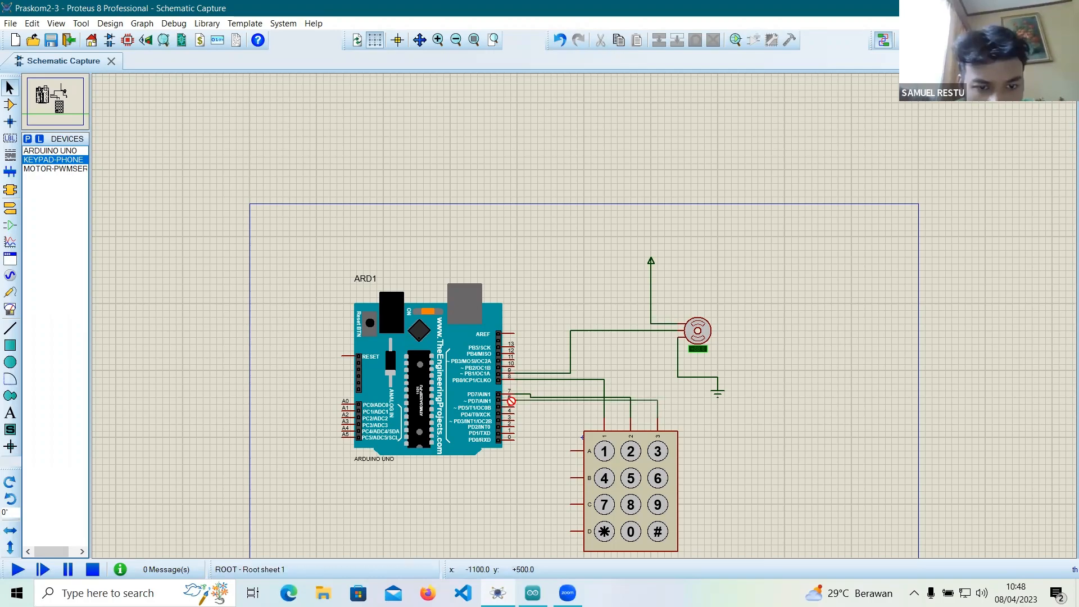
{"action": "left_click", "coordinate": [512, 396]}
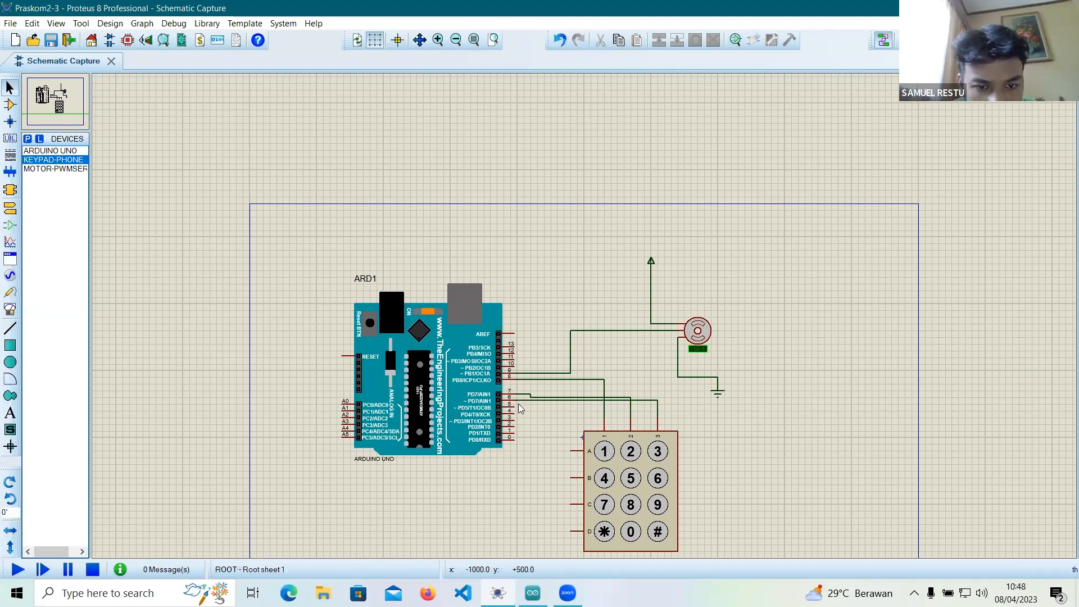
Wire the keypad's row pins A, B, C and D to Arduino pins 5, 4, 3 and 2 respectively
{"action": "left_click", "coordinate": [571, 450]}
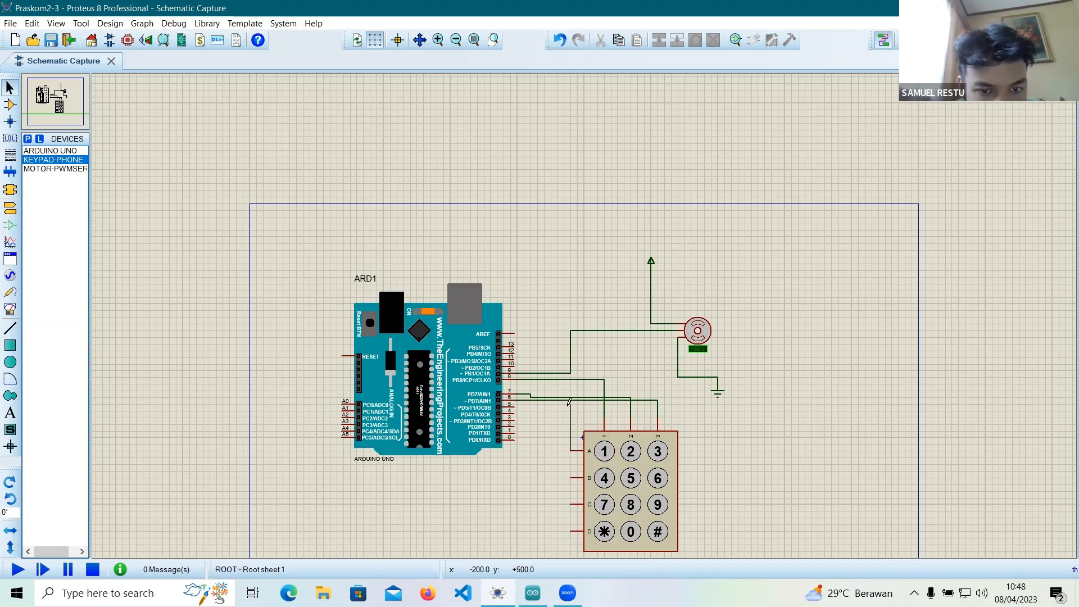
{"action": "left_click", "coordinate": [516, 403]}
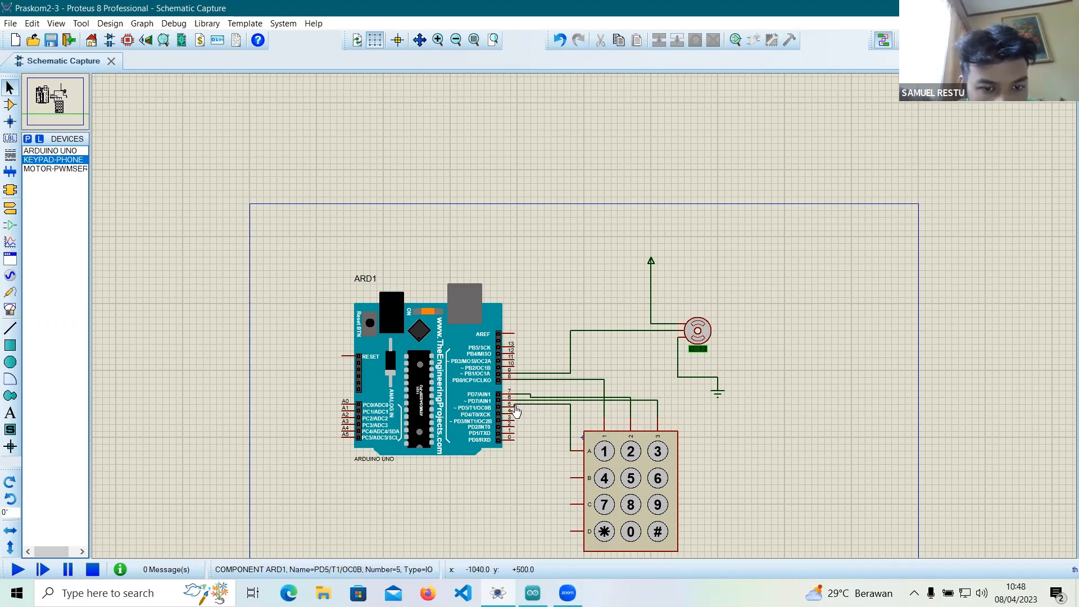
{"action": "left_click", "coordinate": [568, 475]}
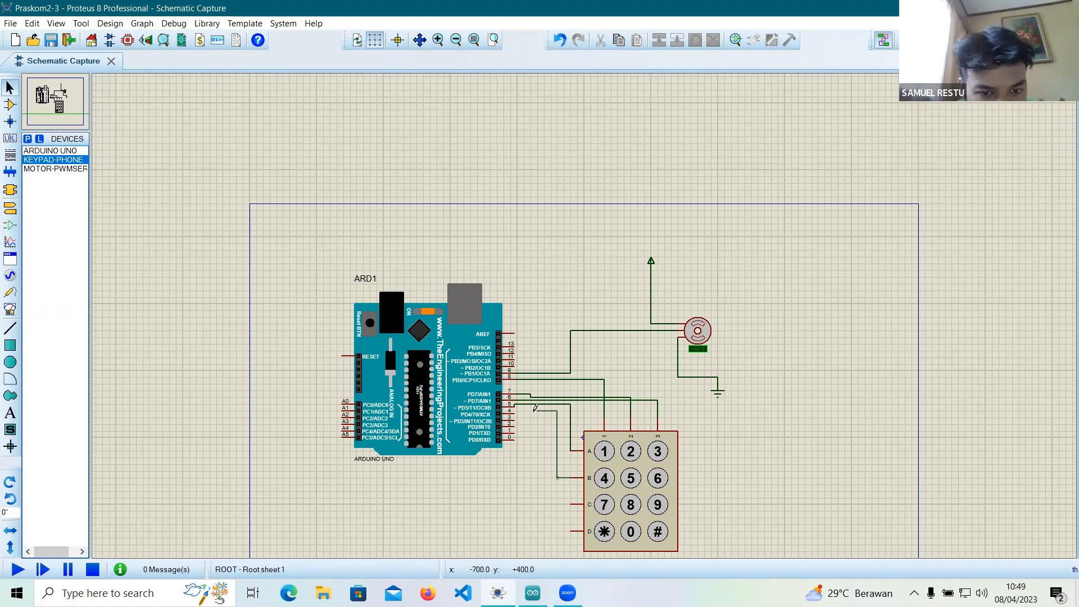
{"action": "left_click", "coordinate": [513, 410]}
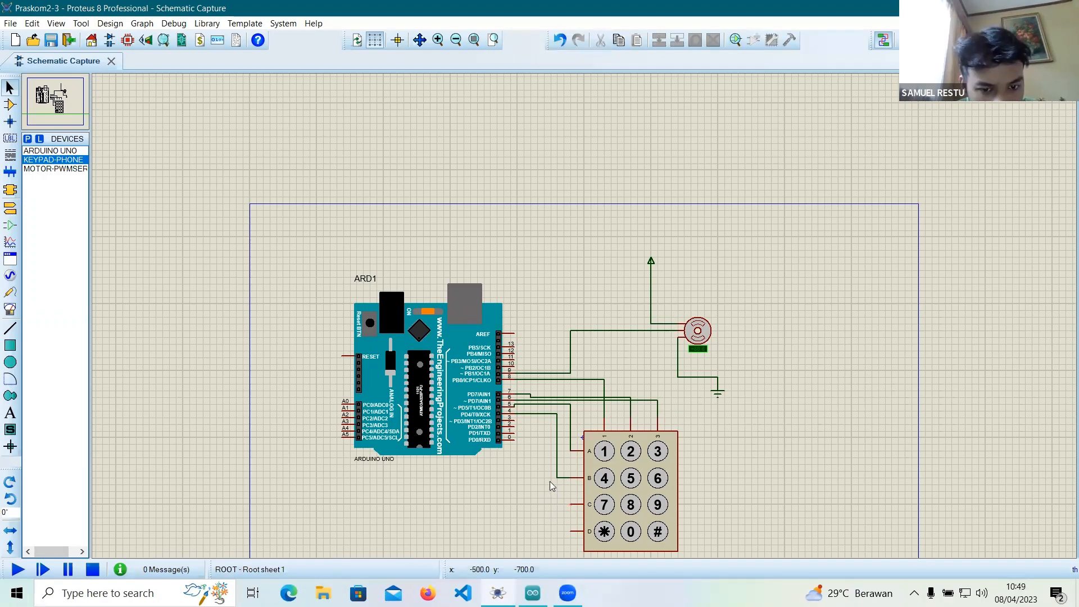
{"action": "left_click_drag", "start_coordinate": [568, 503], "coordinate": [536, 426]}
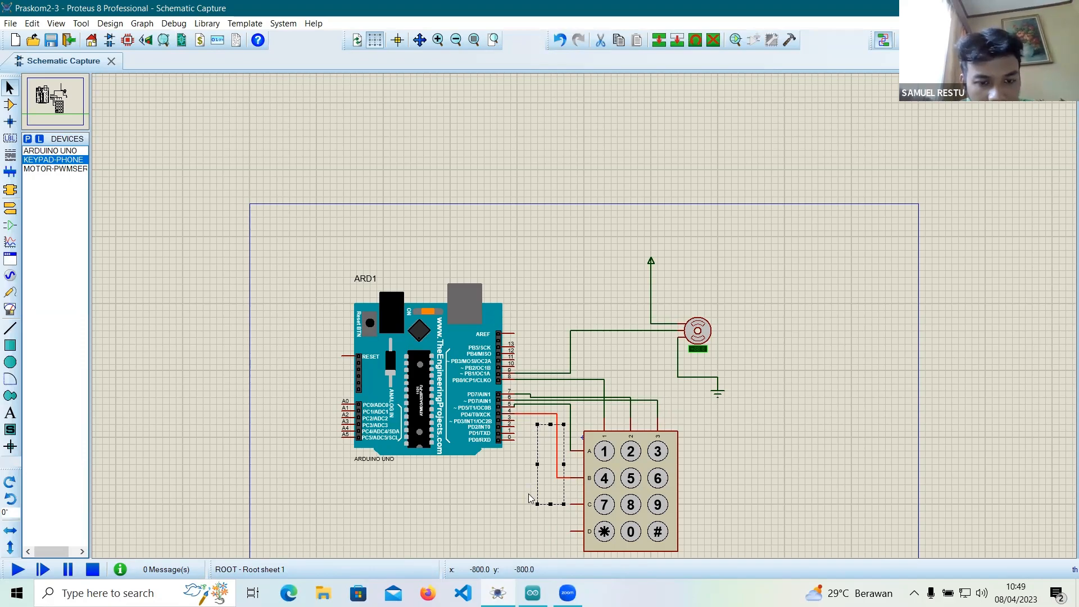
{"action": "key", "text": "Delete"}
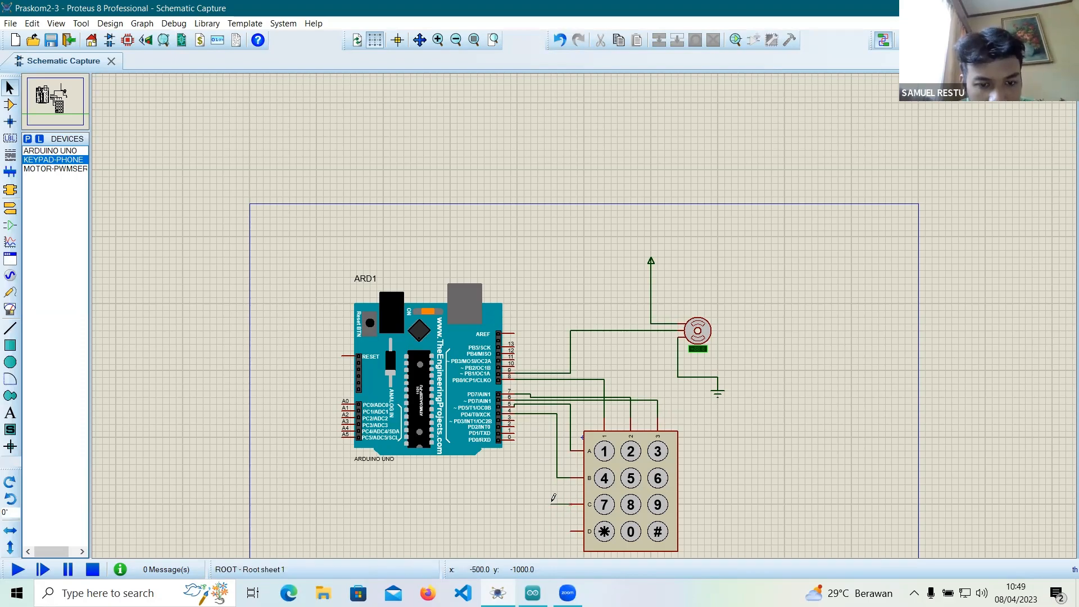
{"action": "left_click", "coordinate": [552, 501]}
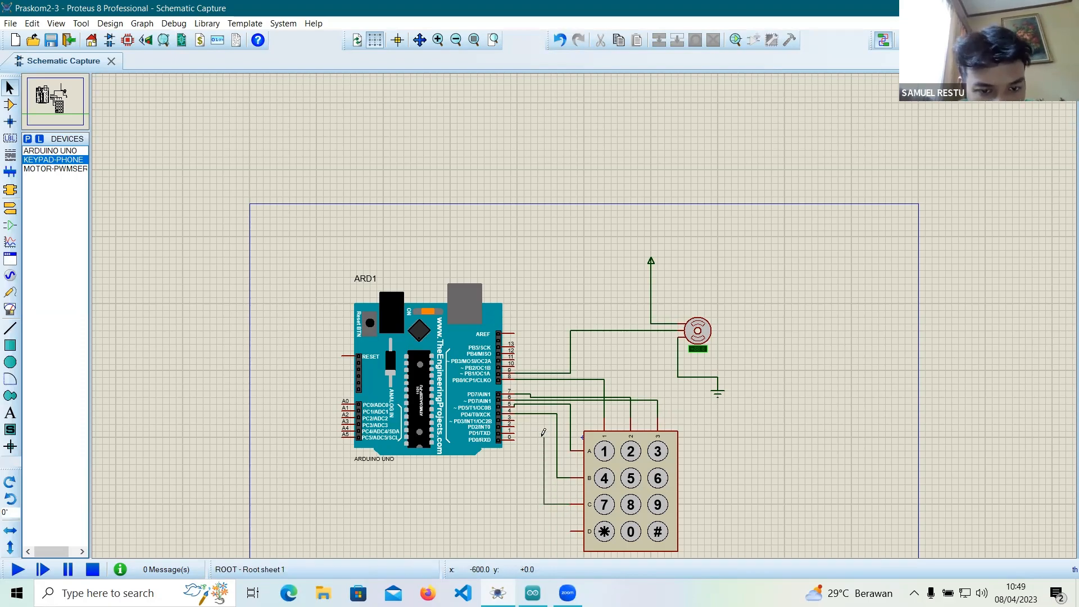
{"action": "left_click", "coordinate": [515, 414]}
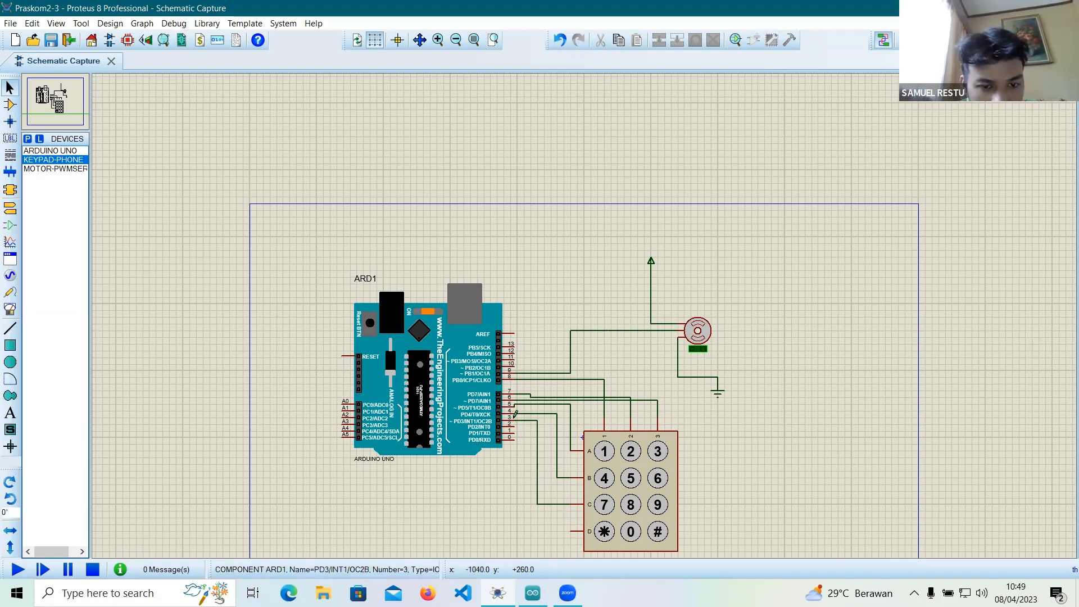
{"action": "left_click", "coordinate": [570, 532]}
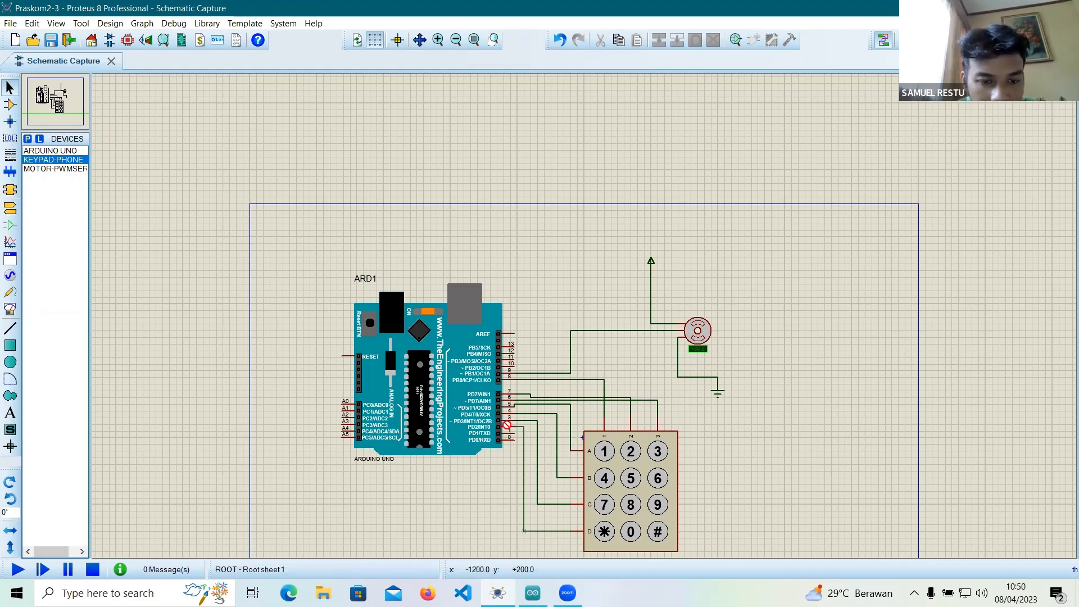
{"action": "left_click", "coordinate": [515, 422]}
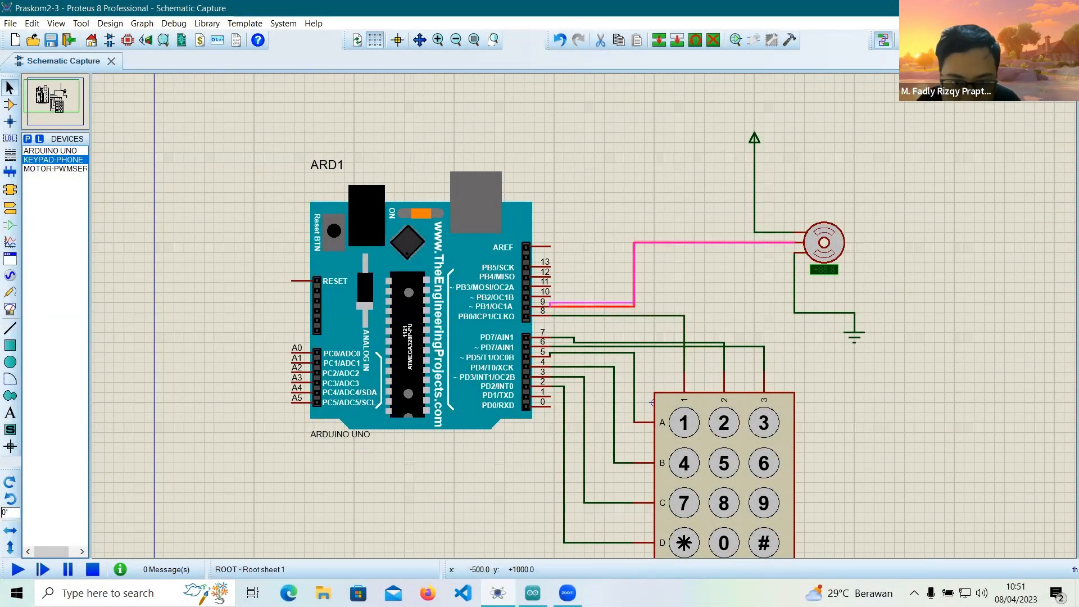
Space out the wires by moving the servo signal wire's vertical segment rightward, raising the column 2 wire and shifting the row A wire leftward
{"action": "left_click_drag", "start_coordinate": [626, 302], "coordinate": [684, 282]}
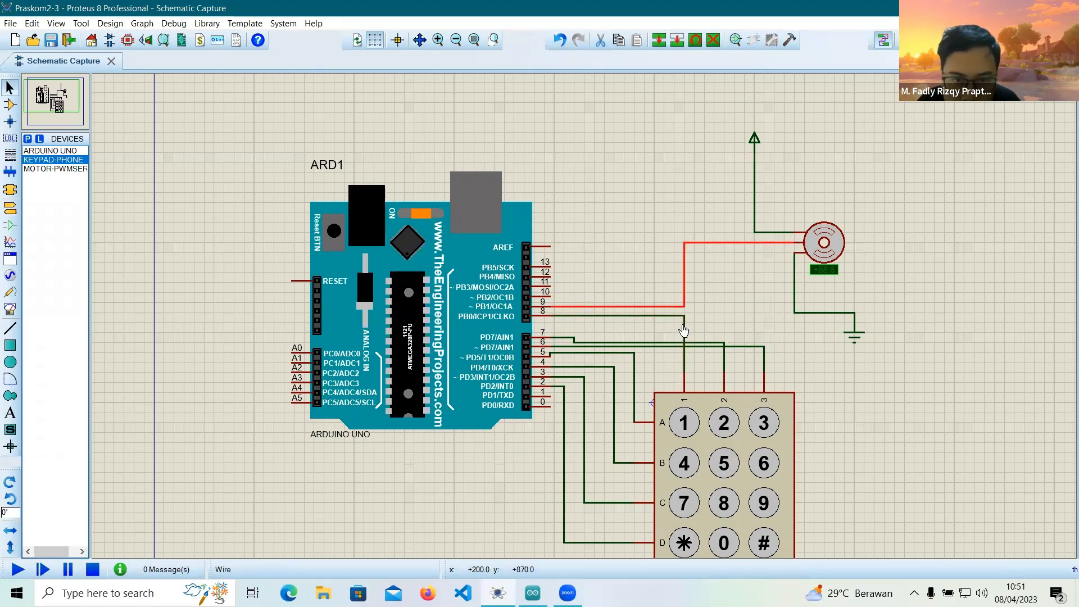
{"action": "left_click_drag", "start_coordinate": [707, 342], "coordinate": [707, 333]}
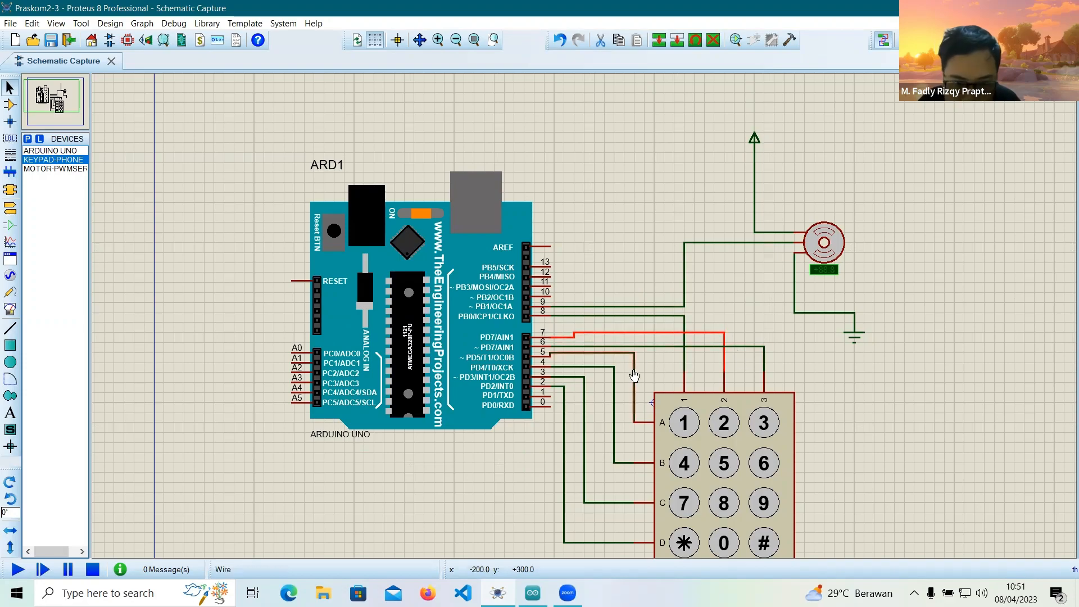
{"action": "left_click_drag", "start_coordinate": [631, 371], "coordinate": [625, 375]}
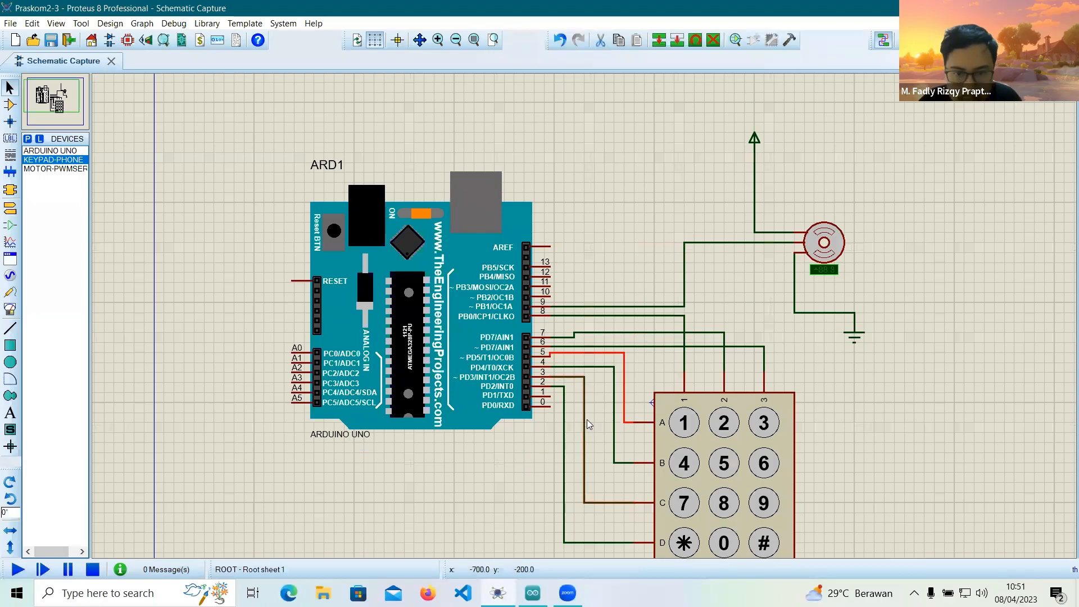
{"action": "scroll", "coordinate": [610, 292], "scroll_direction": "down", "scroll_amount": 1}
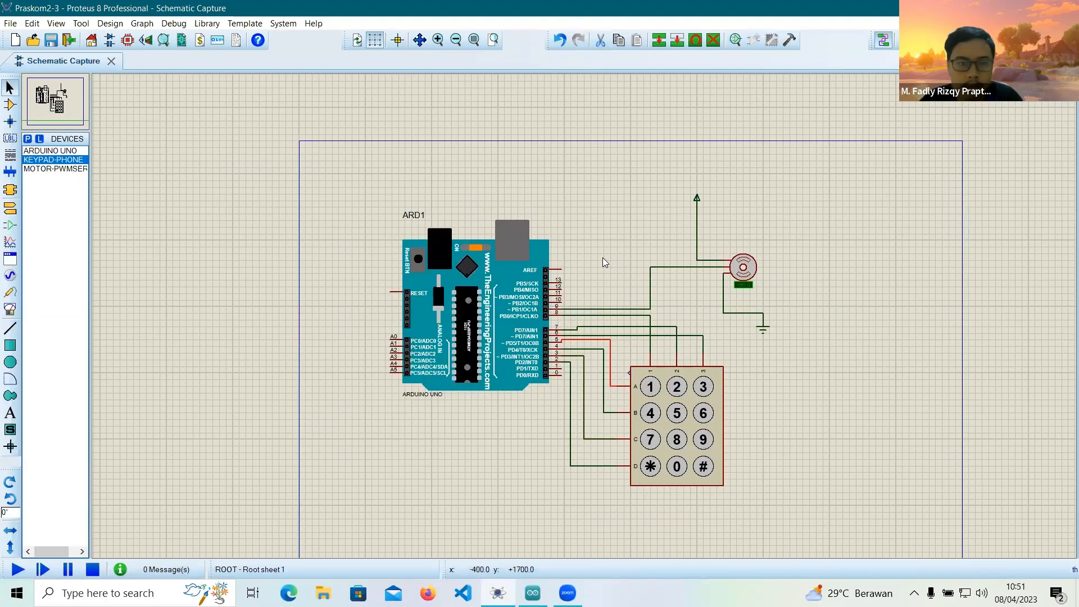
{"action": "left_click", "coordinate": [614, 227]}
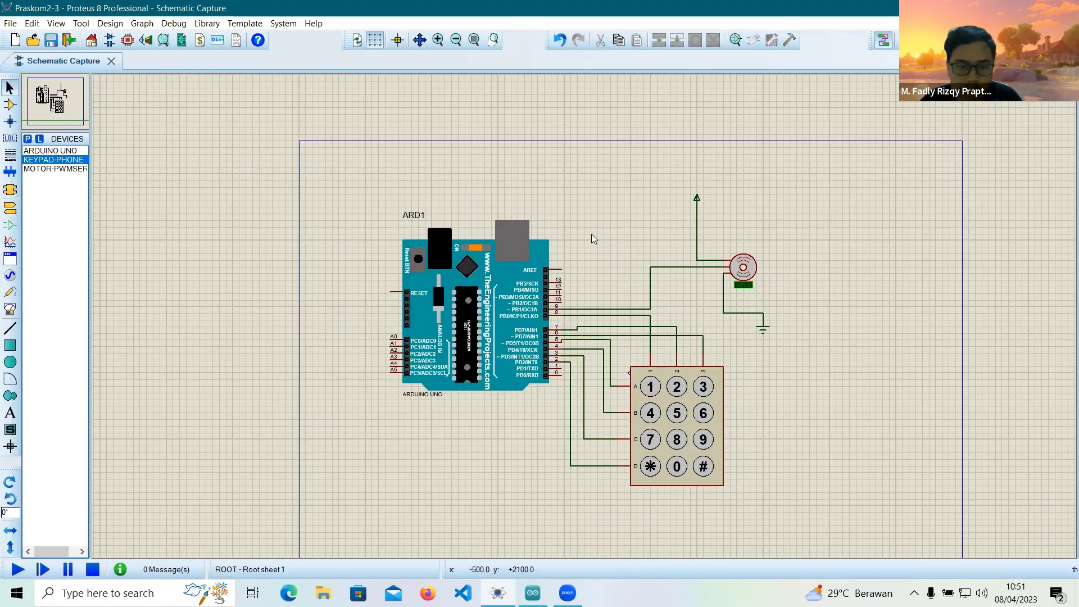
{"action": "left_click", "coordinate": [493, 316]}
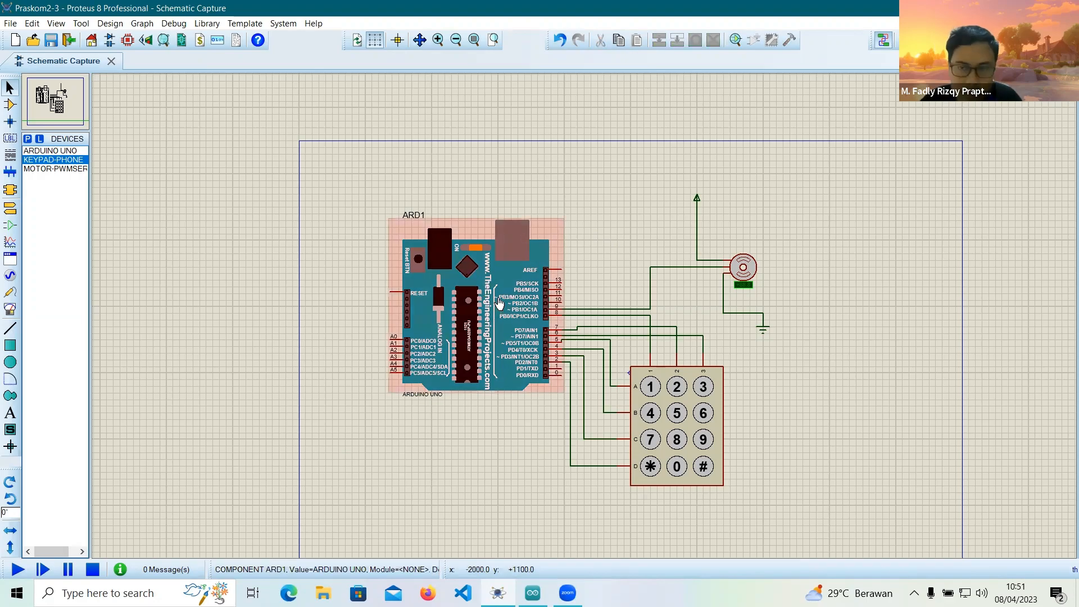
{"action": "left_click", "coordinate": [539, 526]}
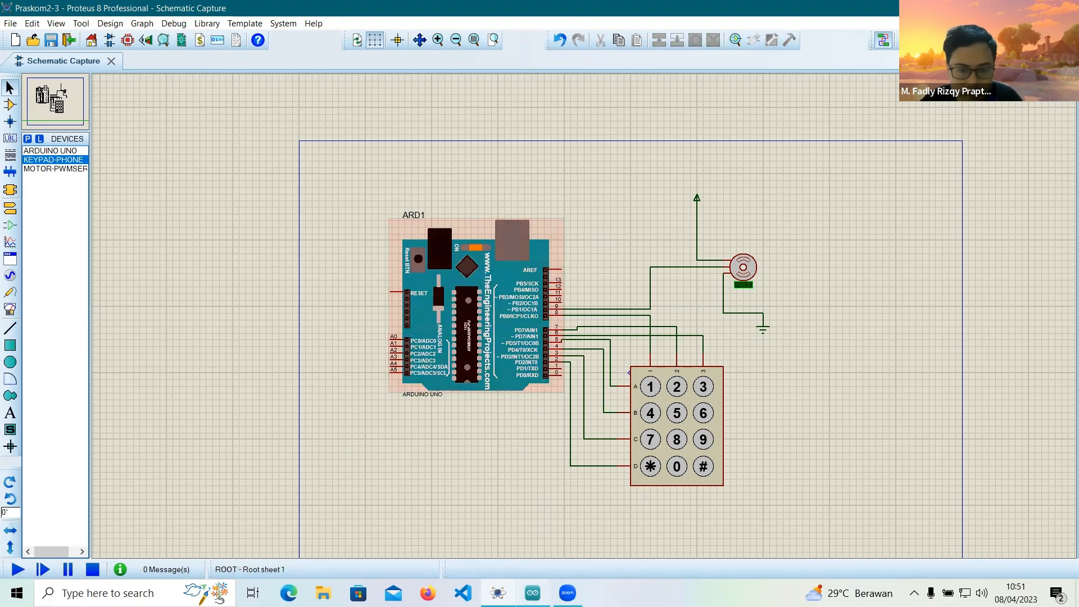
Switch to the Arduino IDE, examine the keypad configuration with its rowPins and colPins in PST-2.3.ino, and return to the Proteus schematic
{"action": "left_click", "coordinate": [535, 588]}
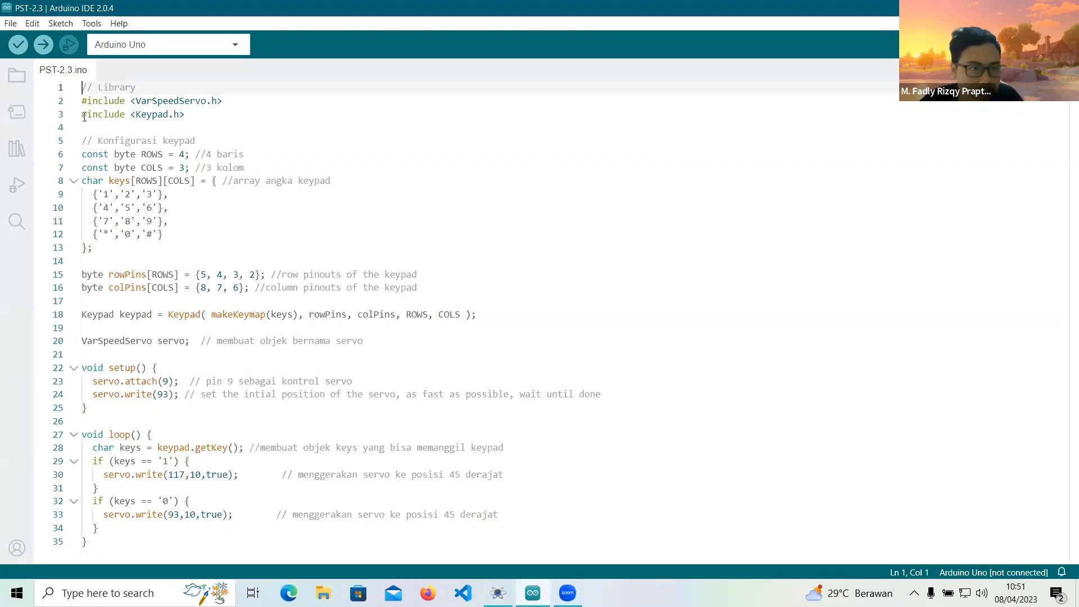
{"action": "left_click_drag", "start_coordinate": [84, 116], "coordinate": [486, 317]}
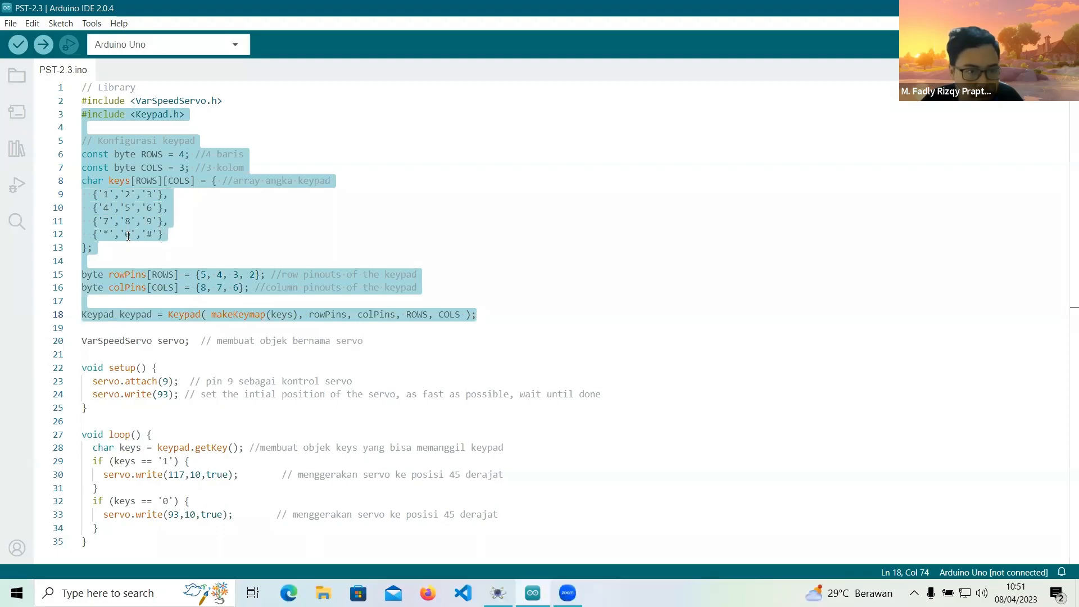
{"action": "left_click", "coordinate": [160, 154]}
{"action": "left_click_drag", "start_coordinate": [189, 155], "coordinate": [144, 166]}
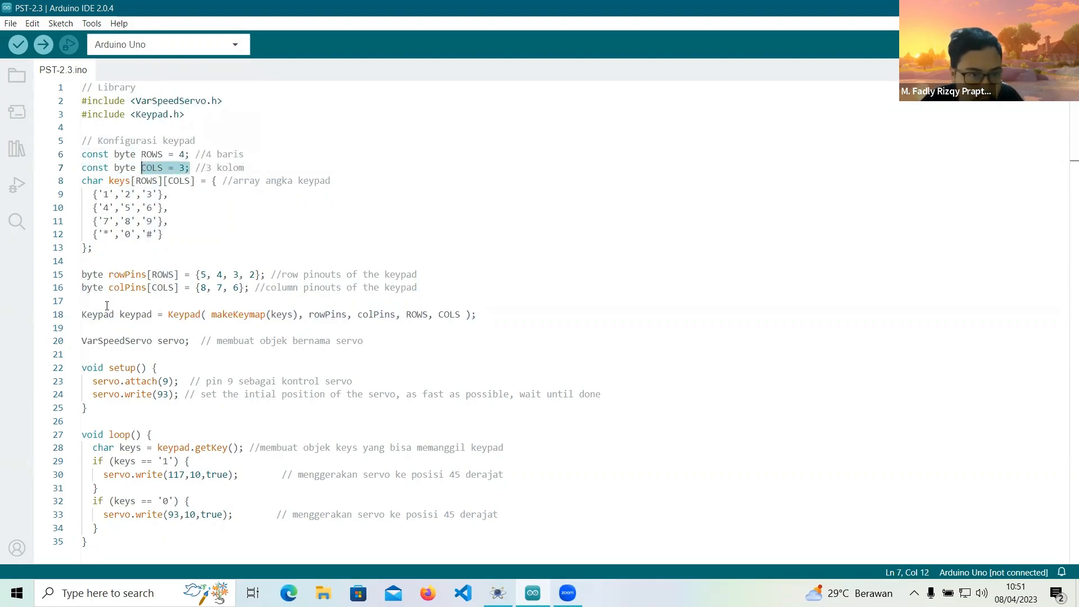
{"action": "left_click_drag", "start_coordinate": [110, 276], "coordinate": [264, 273]}
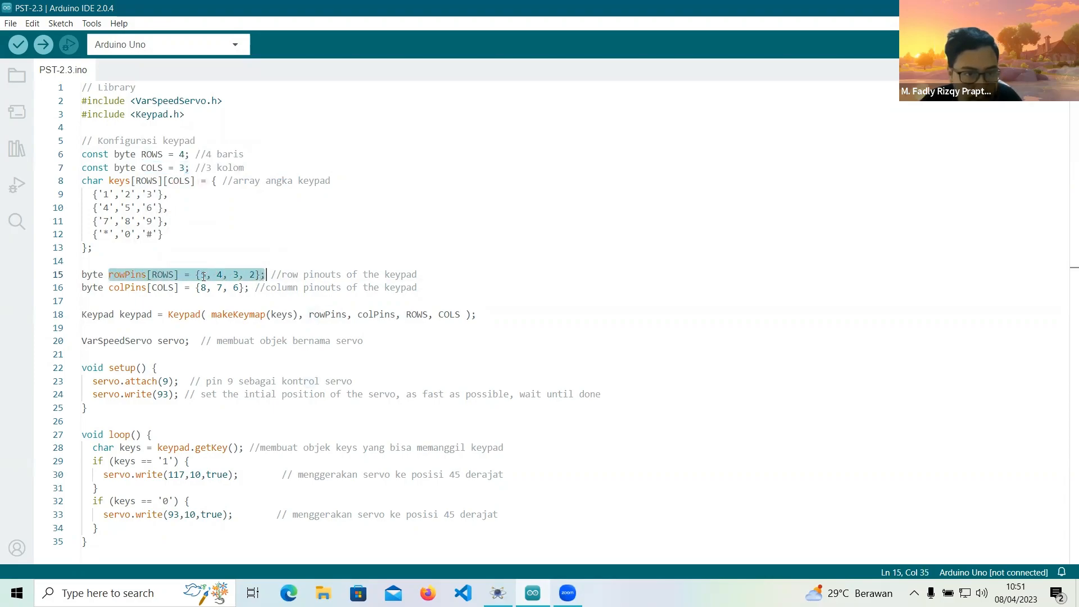
{"action": "left_click_drag", "start_coordinate": [110, 289], "coordinate": [260, 287]}
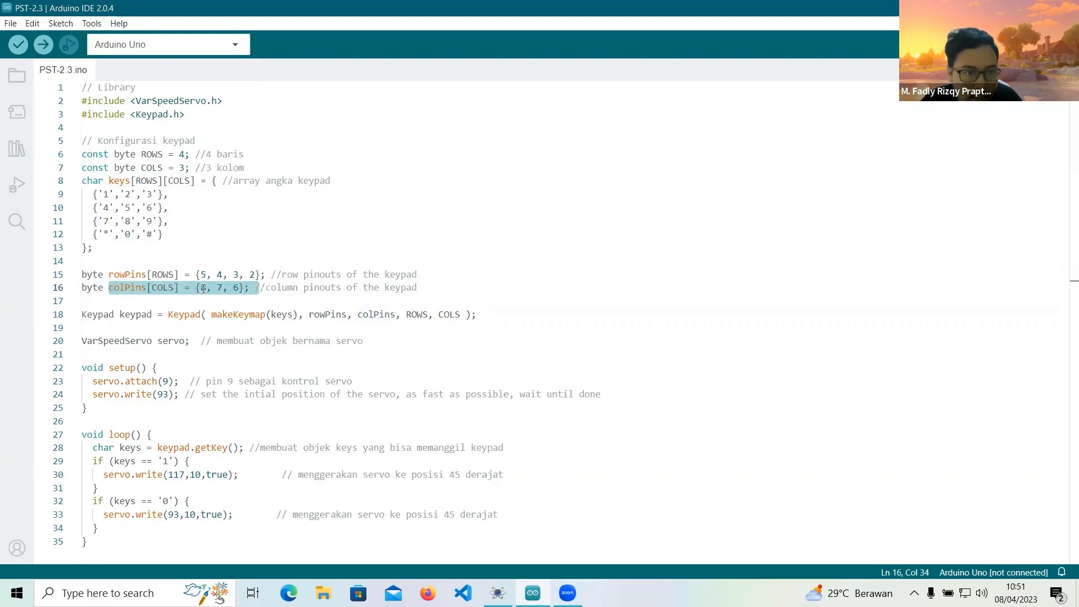
{"action": "left_click", "coordinate": [498, 593]}
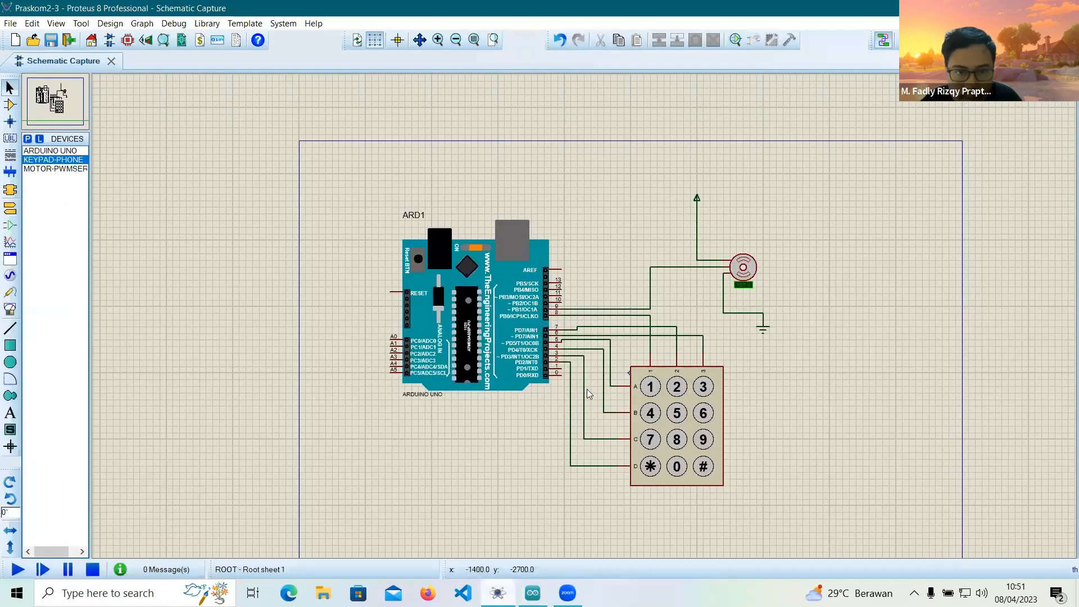
Check the servo signal wire and the keypad column wires against their Arduino pins in the schematic
{"action": "left_click", "coordinate": [605, 308]}
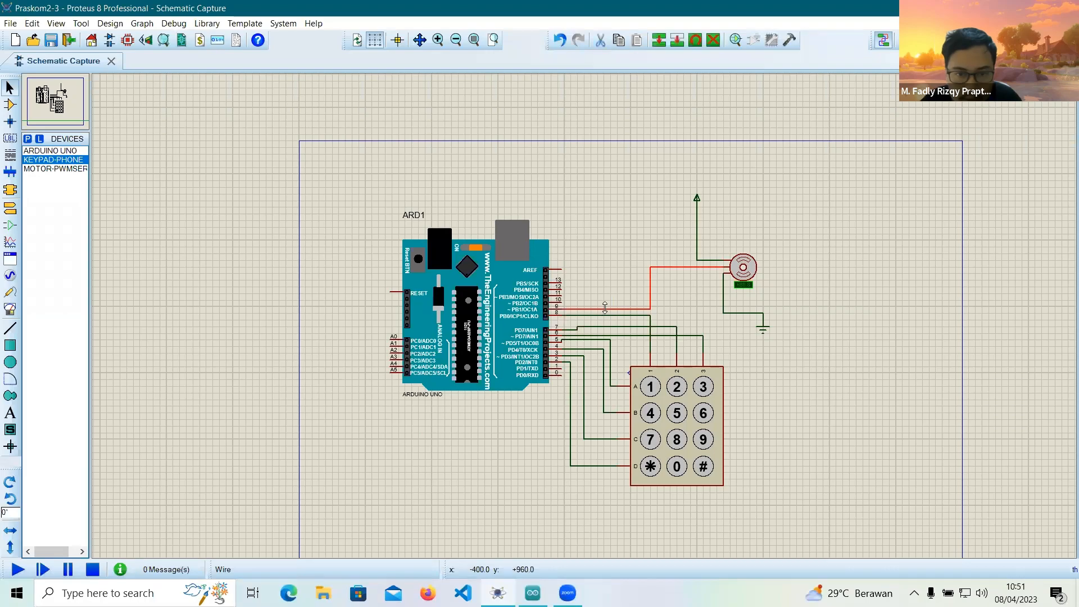
{"action": "left_click", "coordinate": [606, 327]}
{"action": "left_click", "coordinate": [612, 337]}
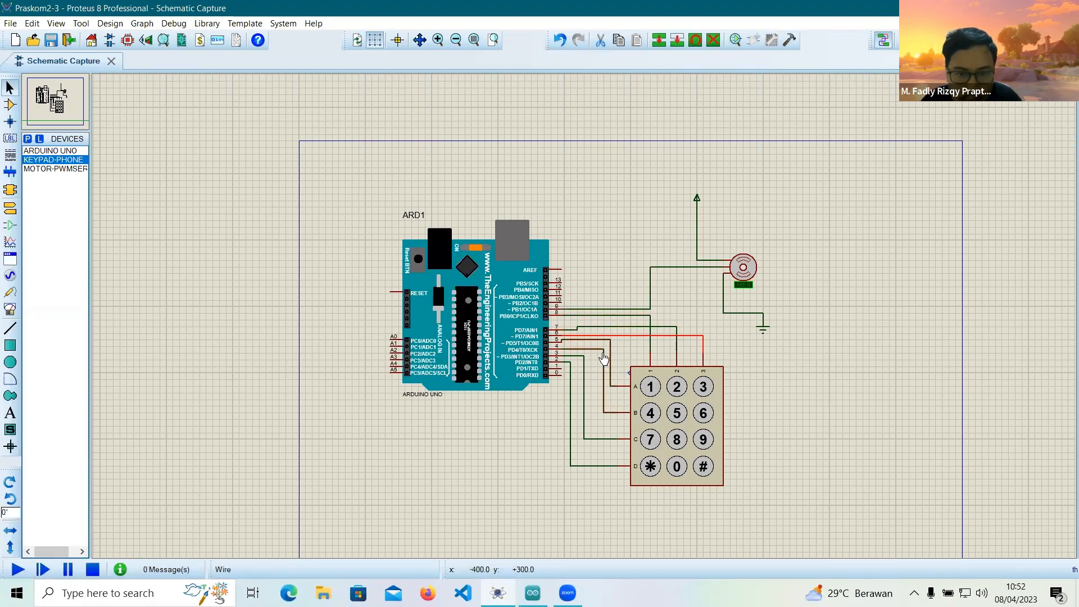
Switch to the Arduino IDE and examine the keypad pin arrays, the Keypad object, the VarSpeedServo include and the servo object declaration
{"action": "left_click", "coordinate": [533, 593]}
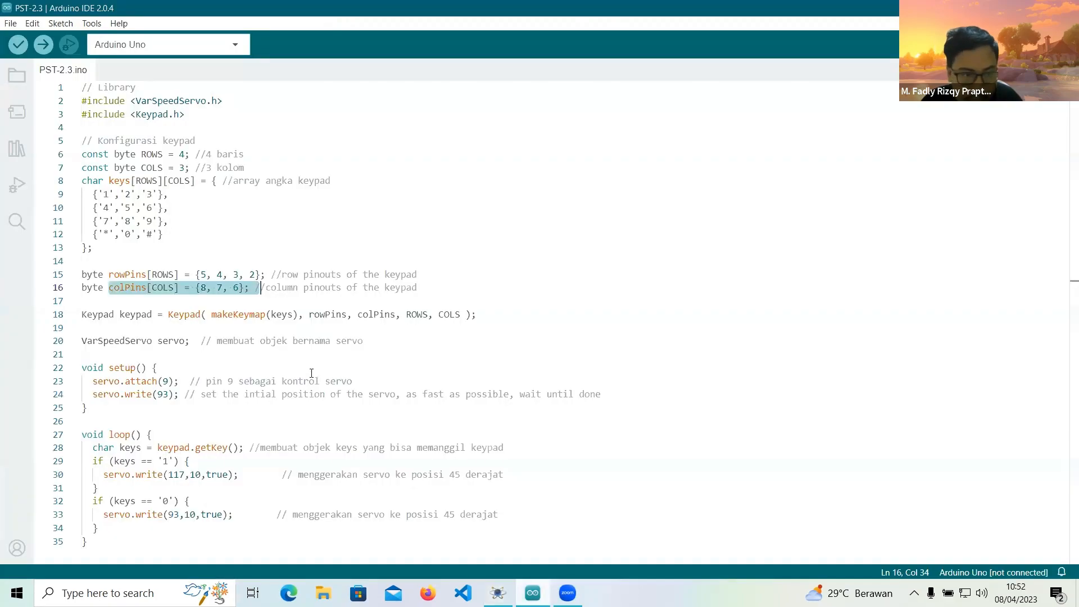
{"action": "left_click", "coordinate": [222, 275]}
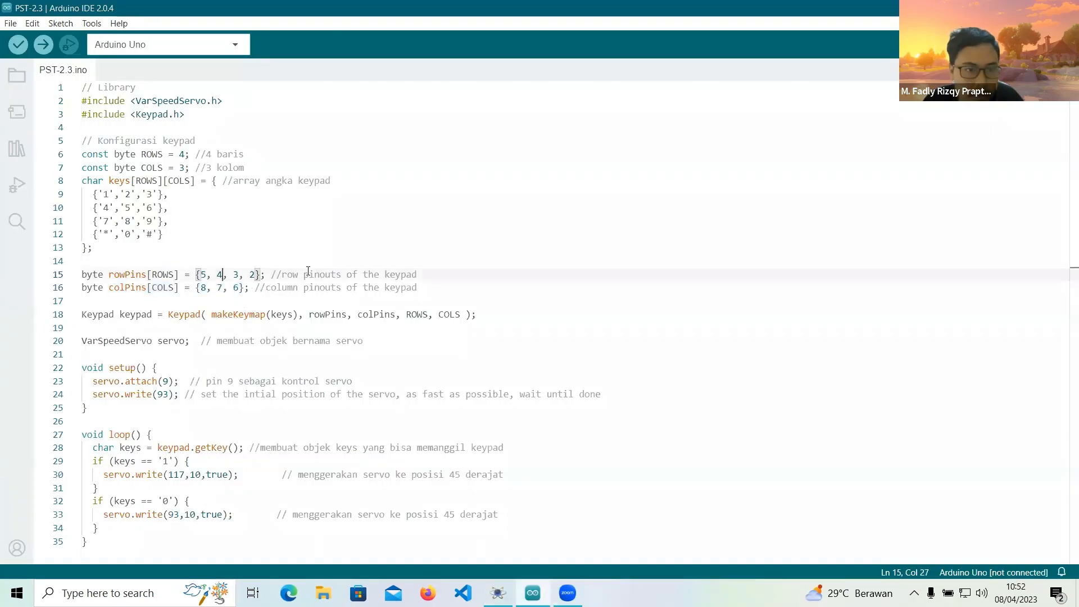
{"action": "left_click", "coordinate": [85, 314]}
{"action": "left_click", "coordinate": [479, 316], "text": "shift"}
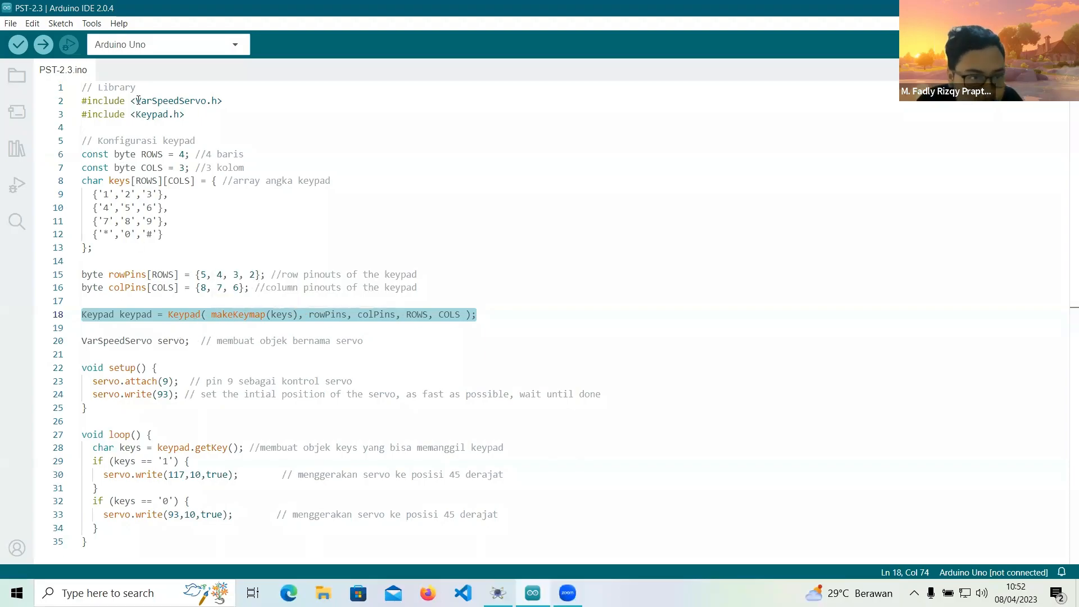
{"action": "left_click_drag", "start_coordinate": [226, 101], "coordinate": [72, 102]}
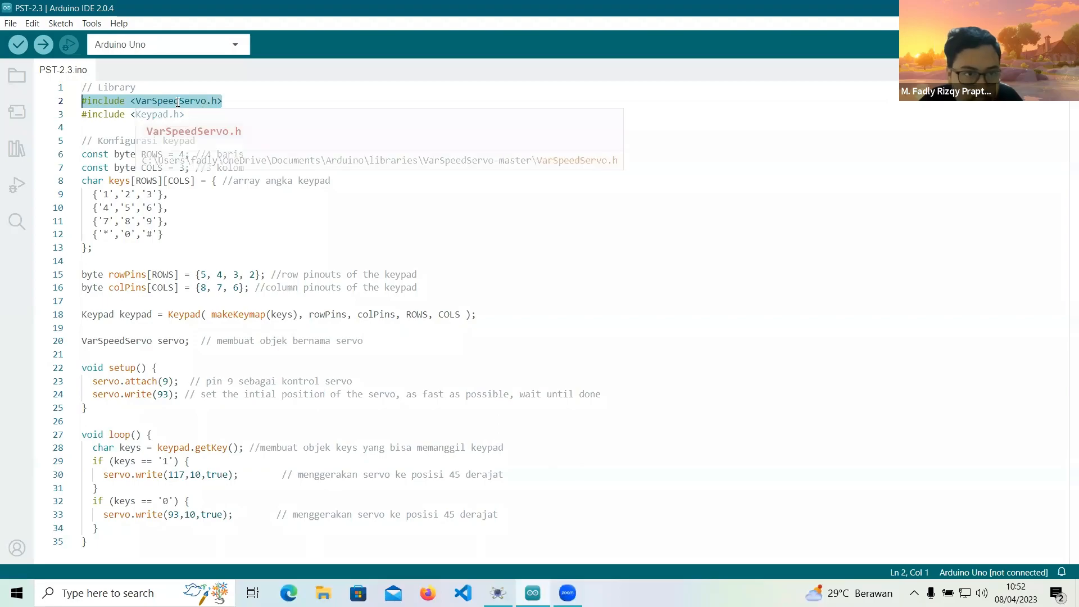
{"action": "left_click", "coordinate": [157, 102]}
{"action": "left_click_drag", "start_coordinate": [159, 100], "coordinate": [77, 93]}
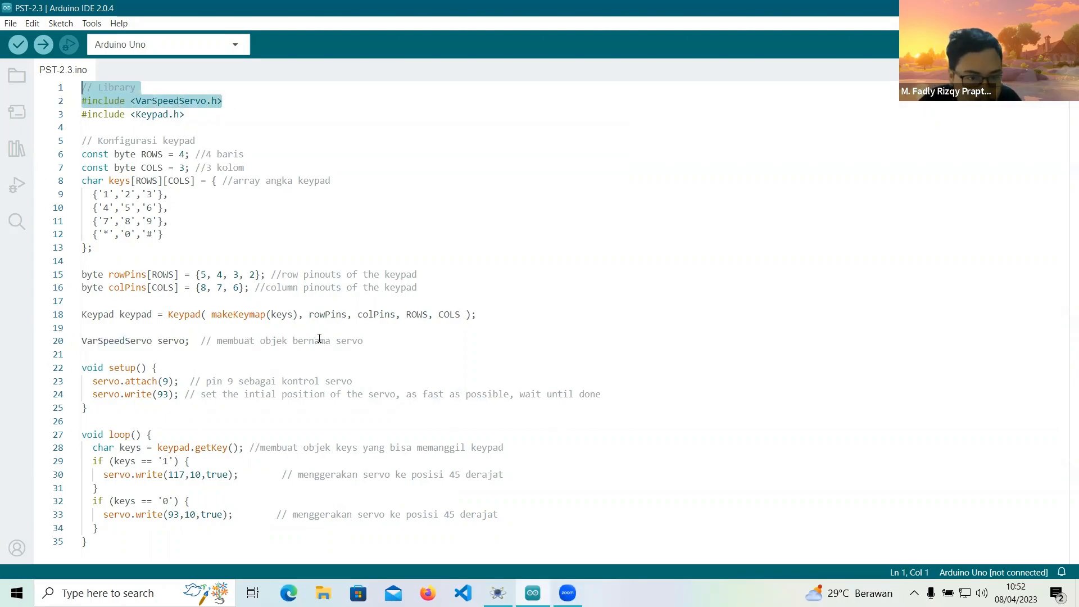
{"action": "left_click_drag", "start_coordinate": [190, 342], "coordinate": [72, 342]}
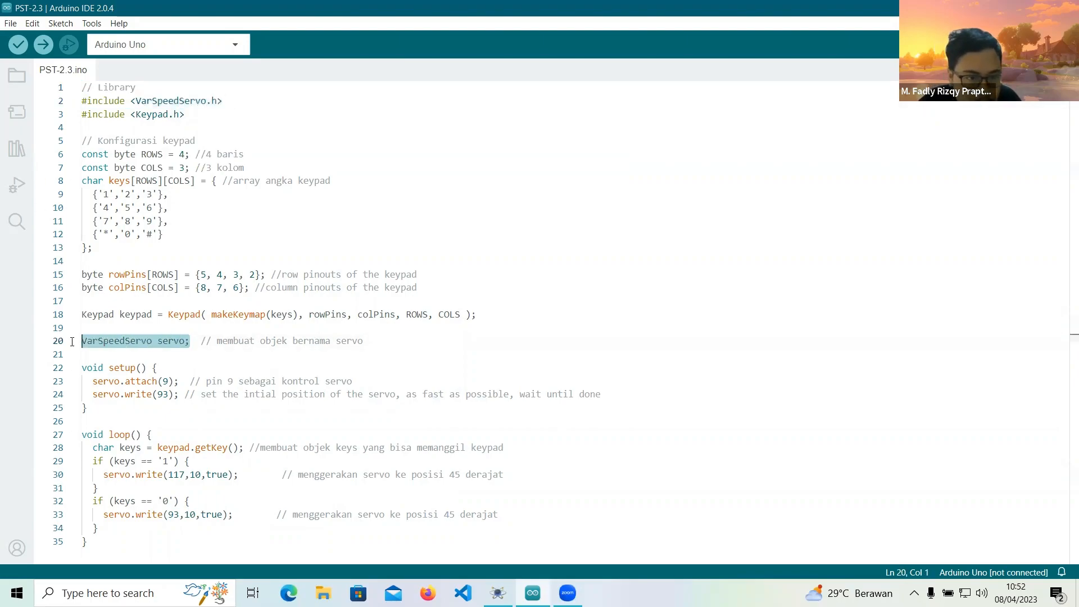
{"action": "left_click", "coordinate": [164, 340]}
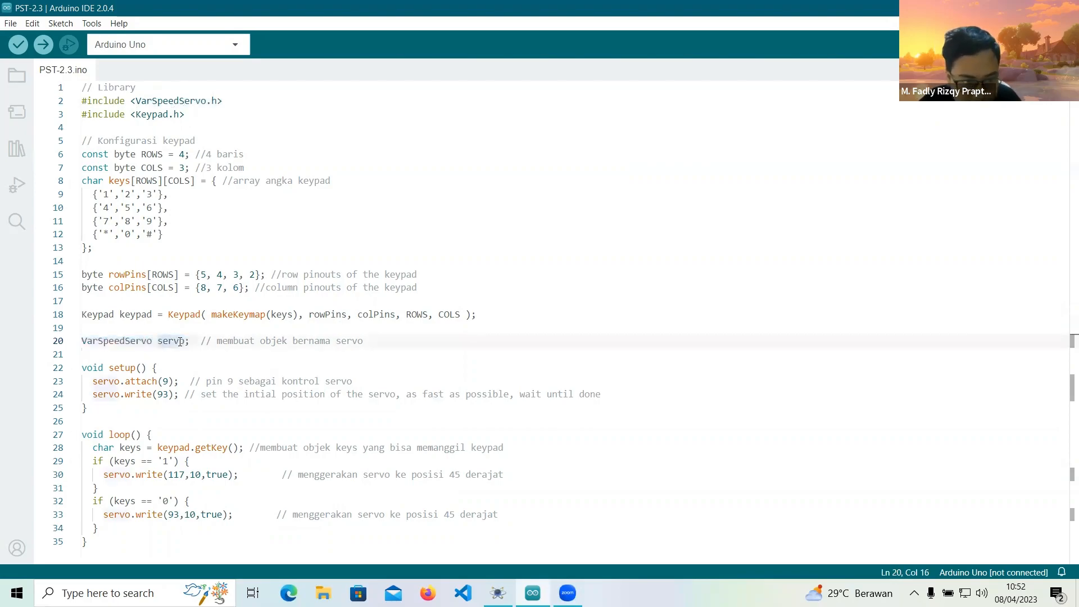
Examine the servo.attach and servo.write lines in setup(), comparing them with the servo in the Proteus schematic and returning to the Arduino IDE
{"action": "left_click", "coordinate": [130, 383]}
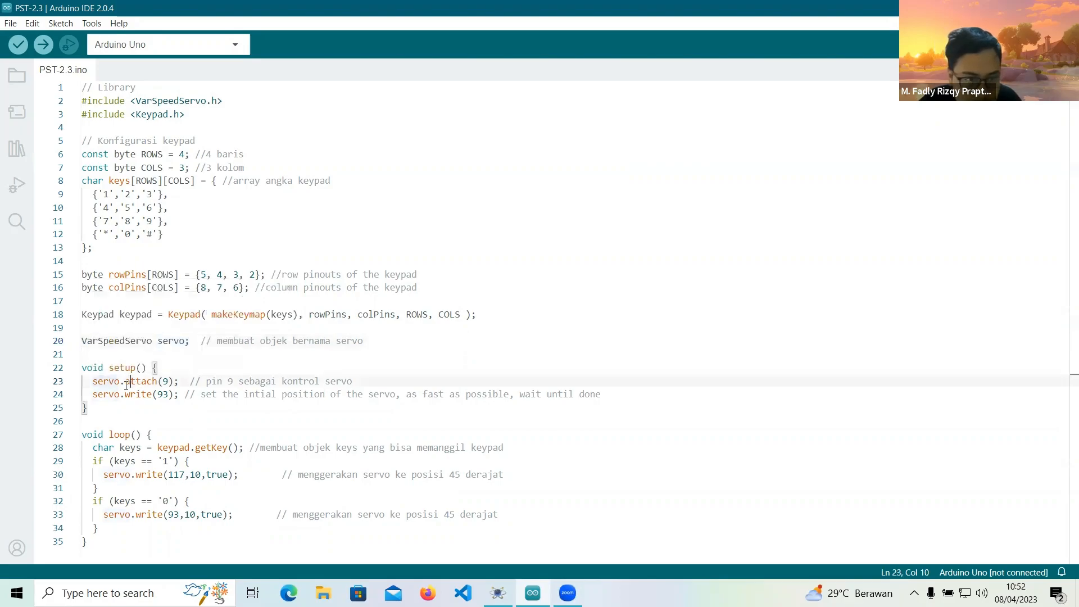
{"action": "left_click_drag", "start_coordinate": [93, 382], "coordinate": [179, 385]}
{"action": "left_click_drag", "start_coordinate": [92, 395], "coordinate": [179, 396]}
{"action": "left_click", "coordinate": [161, 396]}
{"action": "double_click", "coordinate": [162, 395]}
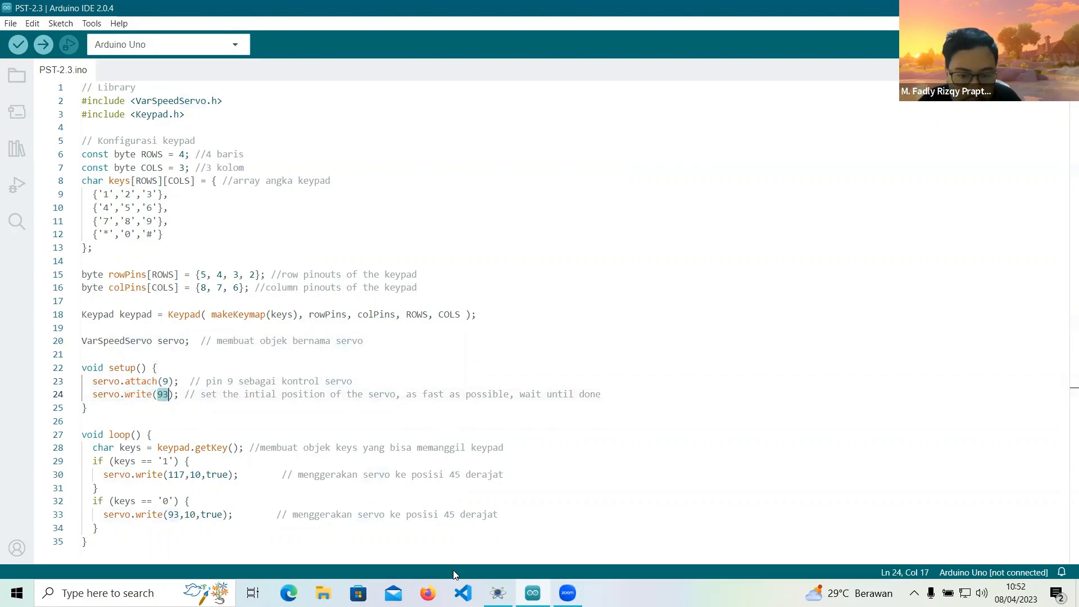
{"action": "left_click", "coordinate": [498, 593]}
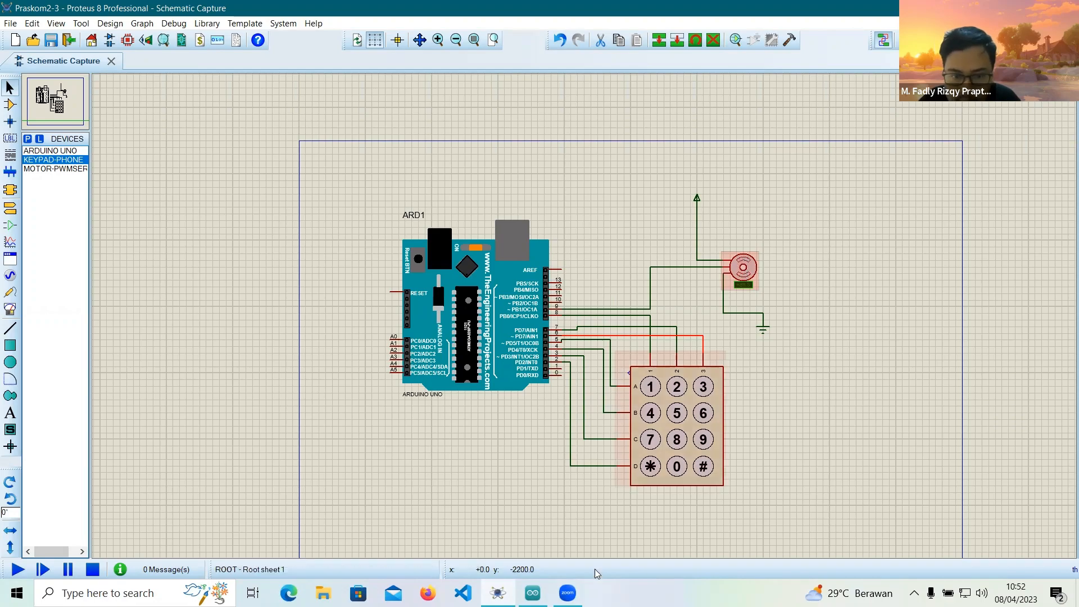
{"action": "left_click", "coordinate": [533, 593]}
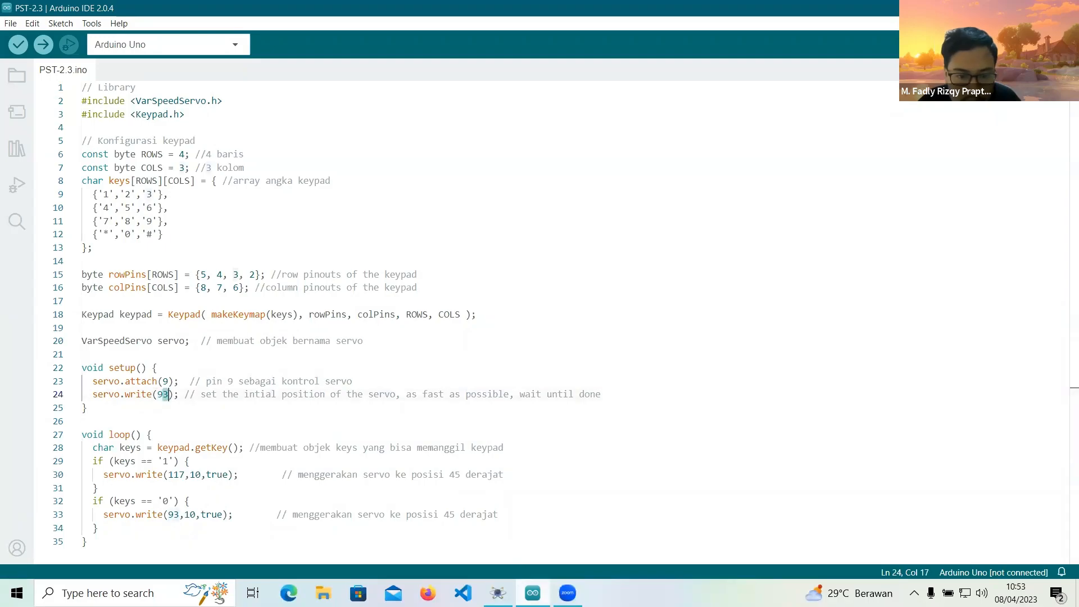
{"action": "key", "text": "alt+Tab"}
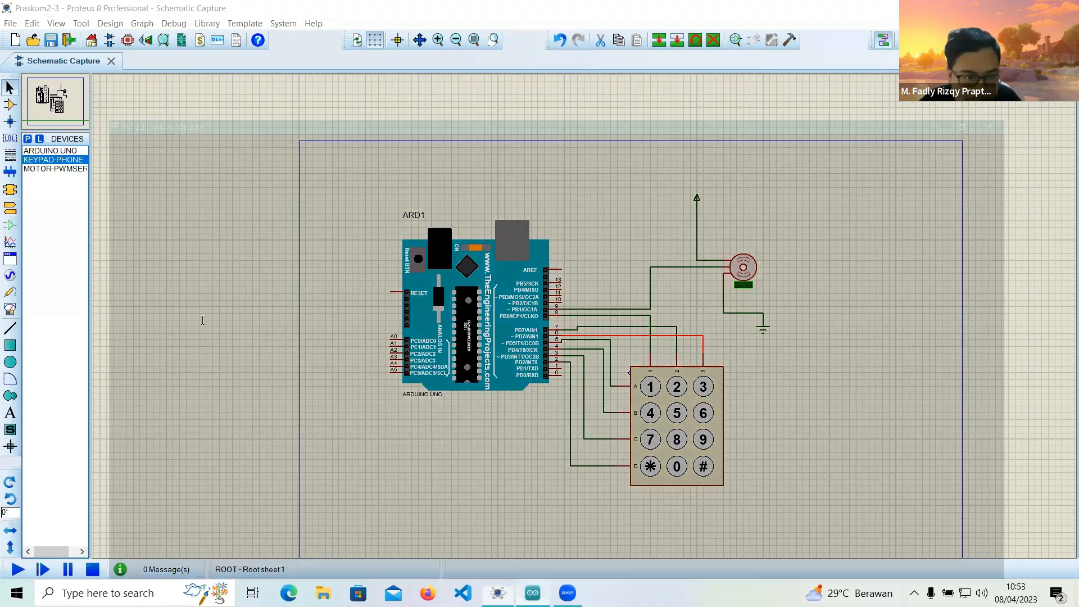
{"action": "key", "text": "alt+Tab"}
{"action": "left_click_drag", "start_coordinate": [92, 396], "coordinate": [206, 395]}
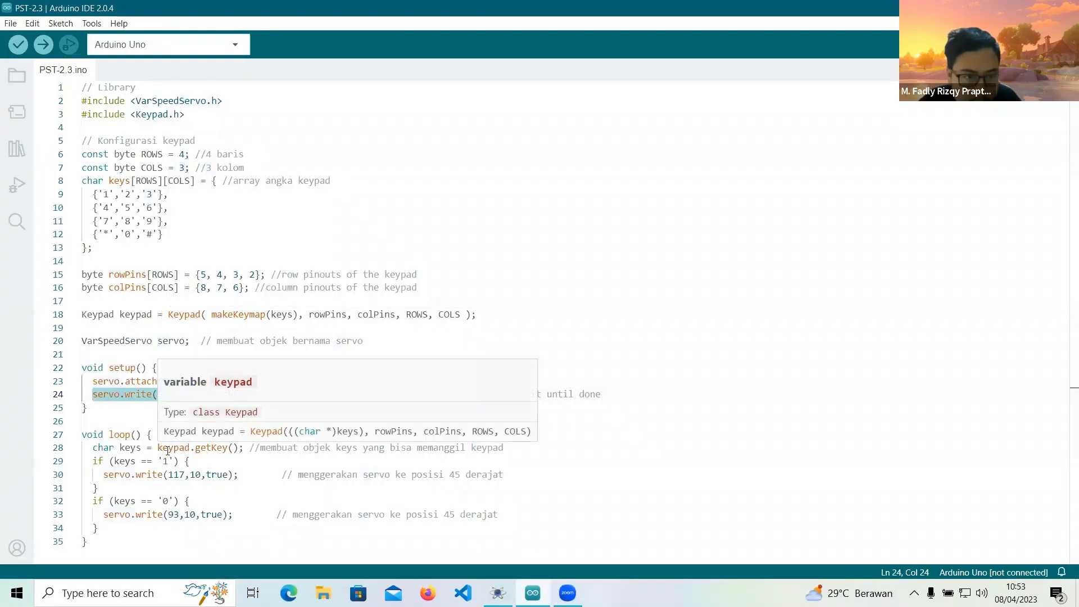
Examine the keypad.getKey line and the key '1' condition with its servo.write arguments in loop()
{"action": "left_click_drag", "start_coordinate": [92, 449], "coordinate": [244, 448]}
{"action": "left_click_drag", "start_coordinate": [93, 462], "coordinate": [191, 462]}
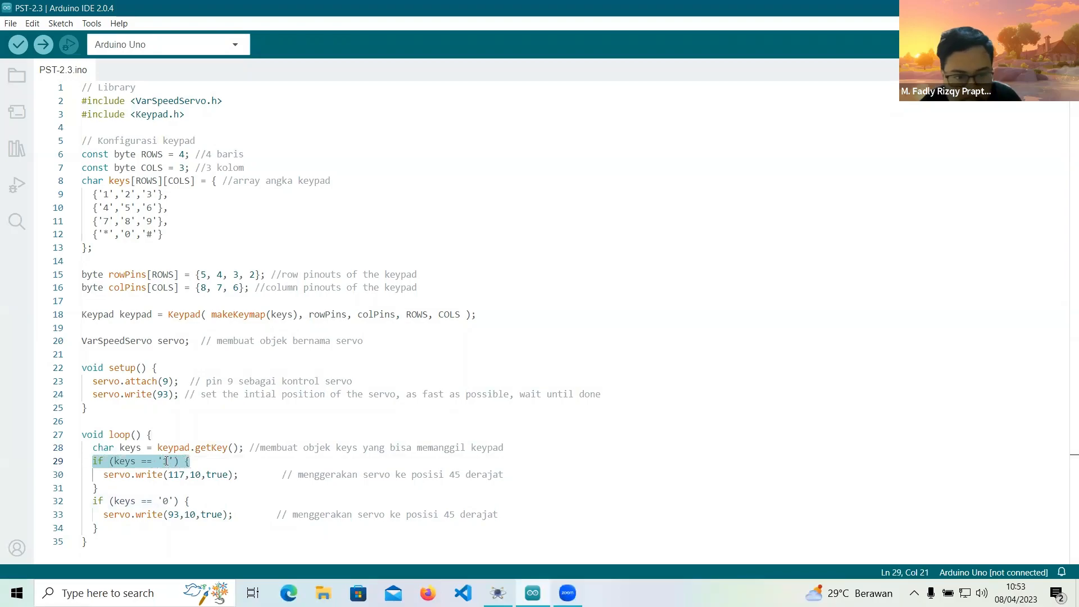
{"action": "left_click_drag", "start_coordinate": [103, 477], "coordinate": [209, 480]}
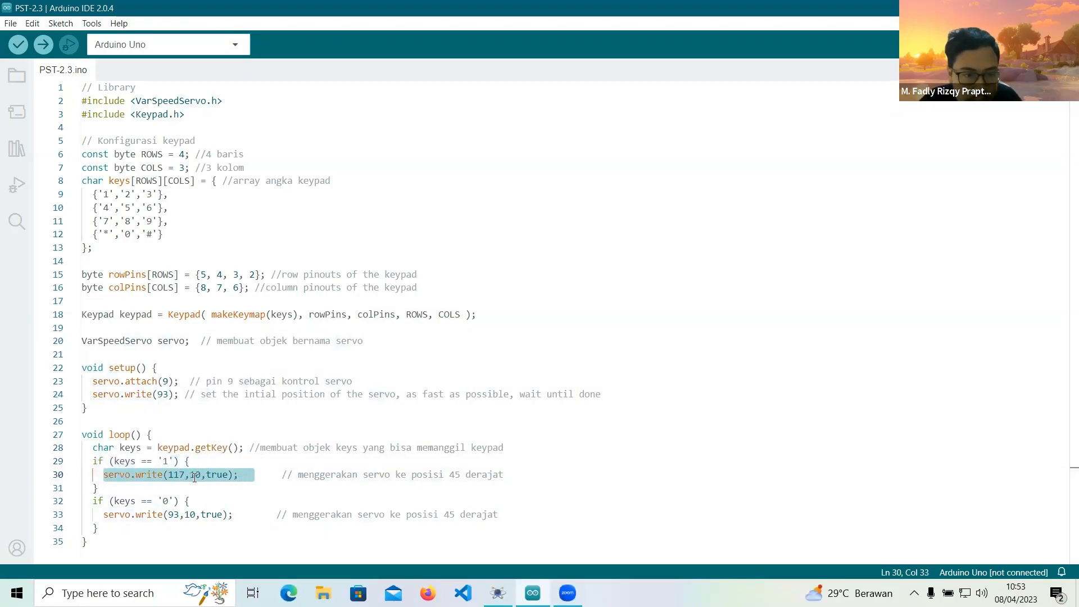
{"action": "left_click", "coordinate": [224, 478]}
{"action": "double_click", "coordinate": [210, 478]}
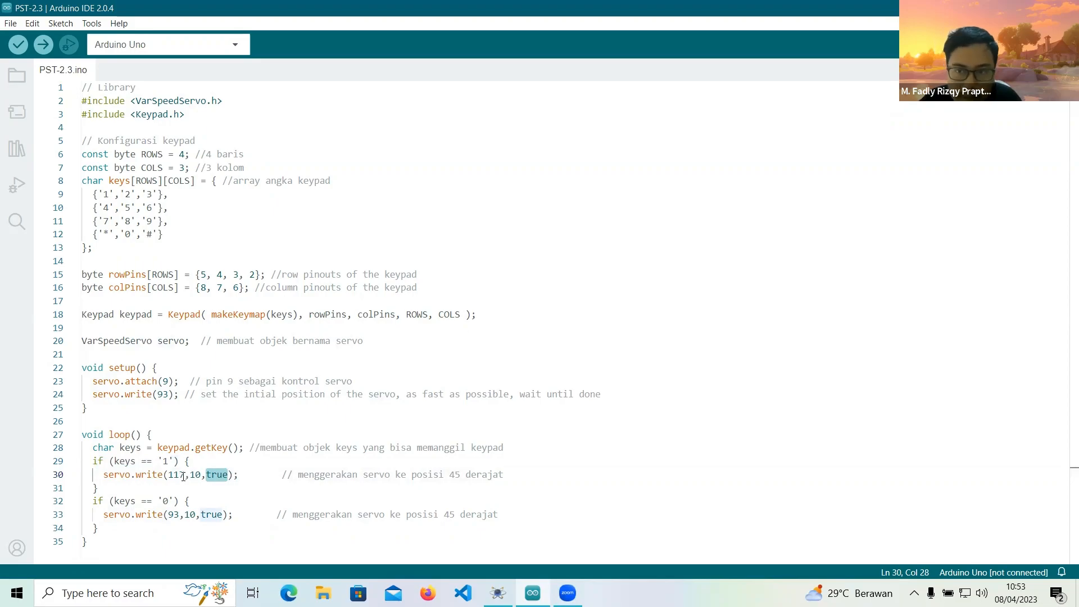
{"action": "left_click_drag", "start_coordinate": [185, 477], "coordinate": [169, 475]}
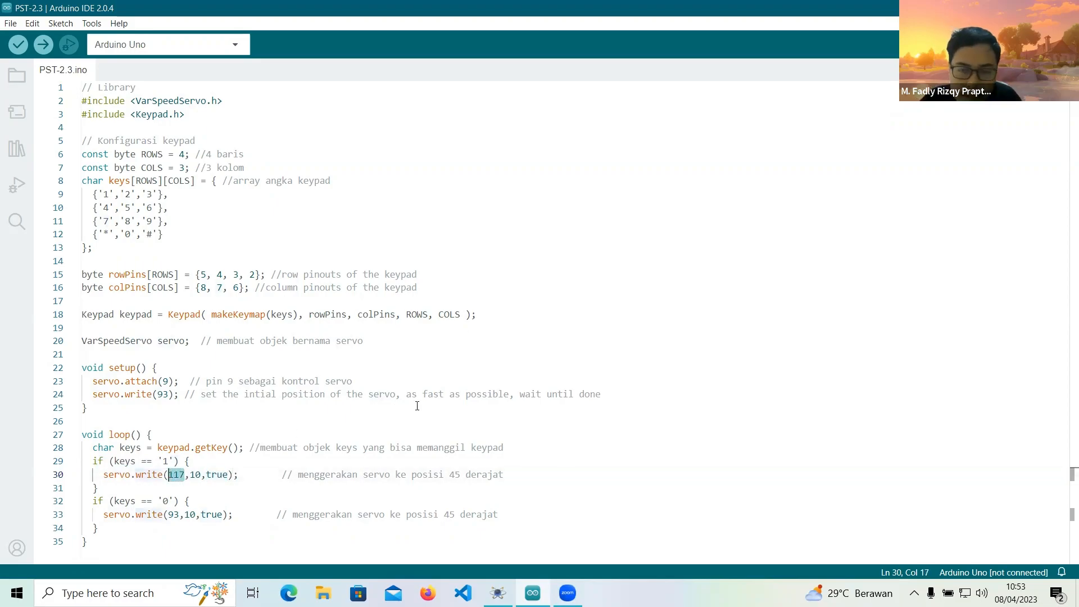
{"action": "left_click", "coordinate": [469, 397]}
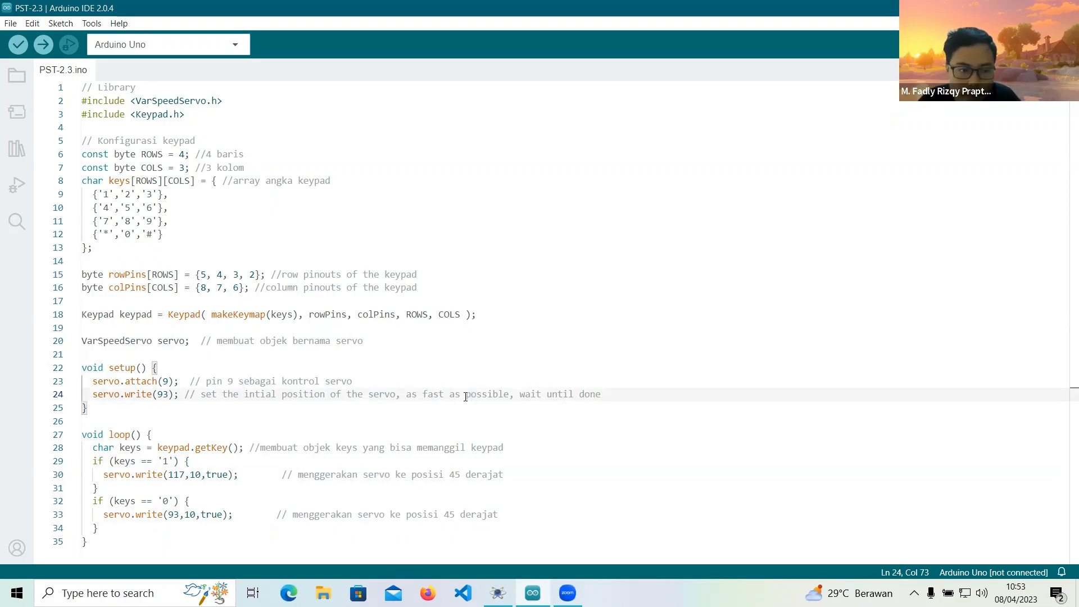
Compare the servo.write position, speed and wait arguments for key '1' with the initial position in setup() and the key '0' branch
{"action": "mouse_move", "coordinate": [168, 477]}
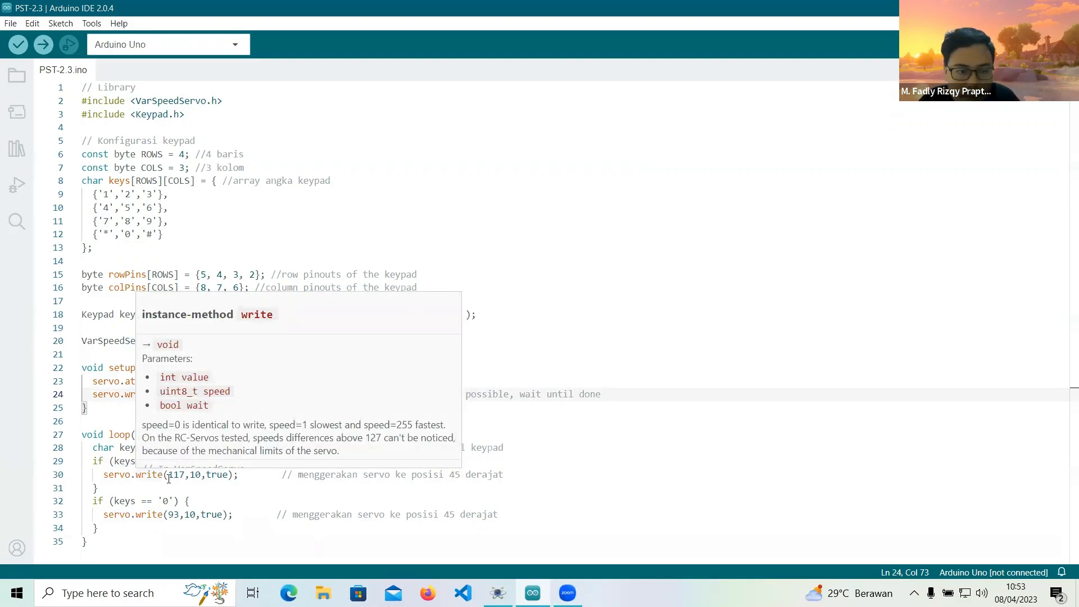
{"action": "double_click", "coordinate": [169, 477]}
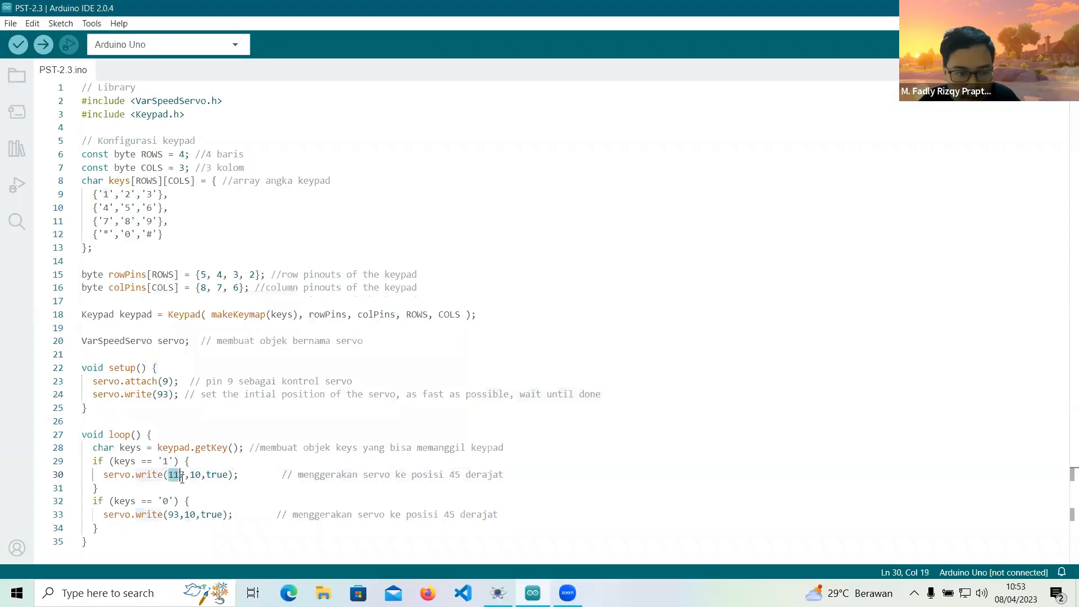
{"action": "double_click", "coordinate": [163, 396]}
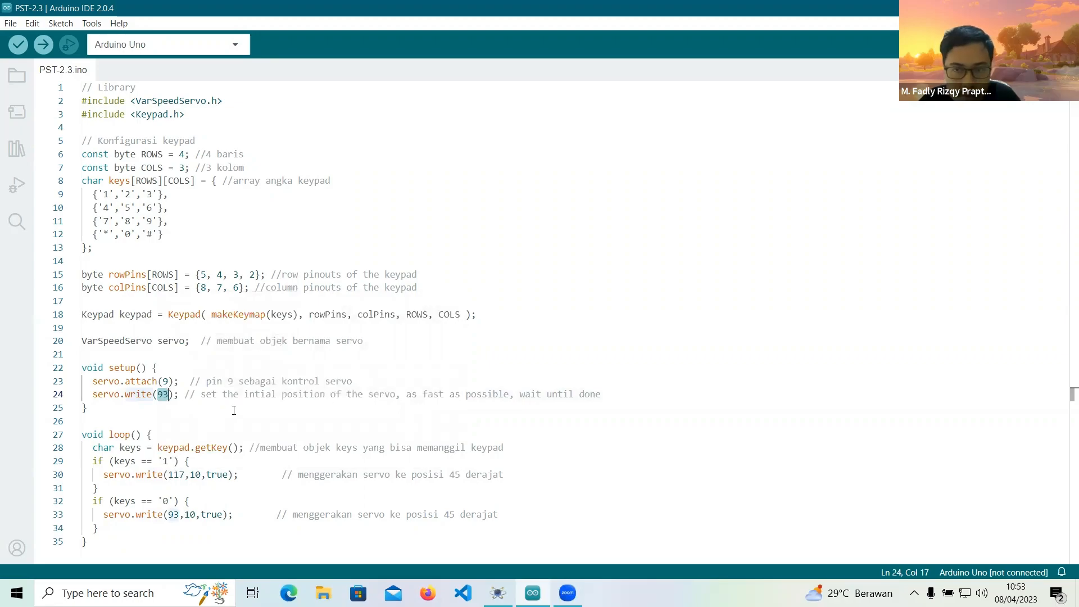
{"action": "double_click", "coordinate": [171, 476]}
{"action": "double_click", "coordinate": [197, 476]}
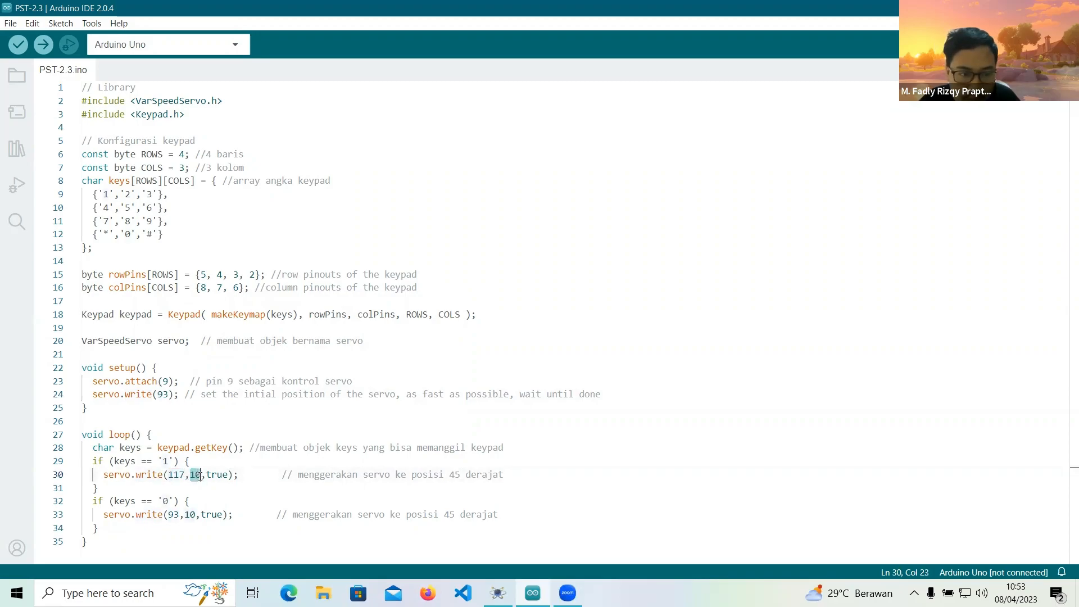
{"action": "left_click", "coordinate": [212, 476]}
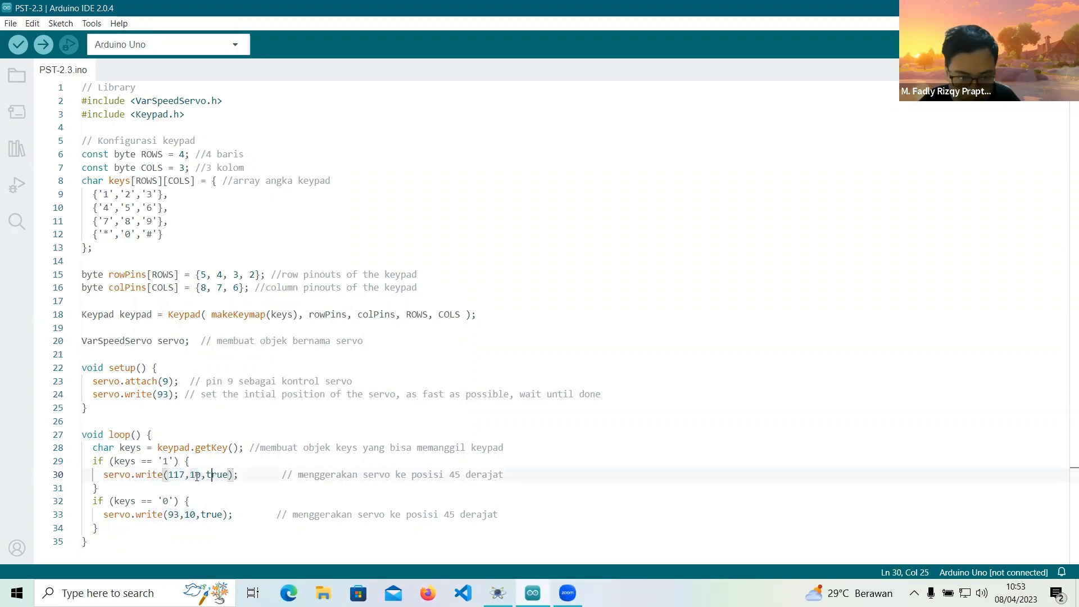
{"action": "key", "text": "Right"}
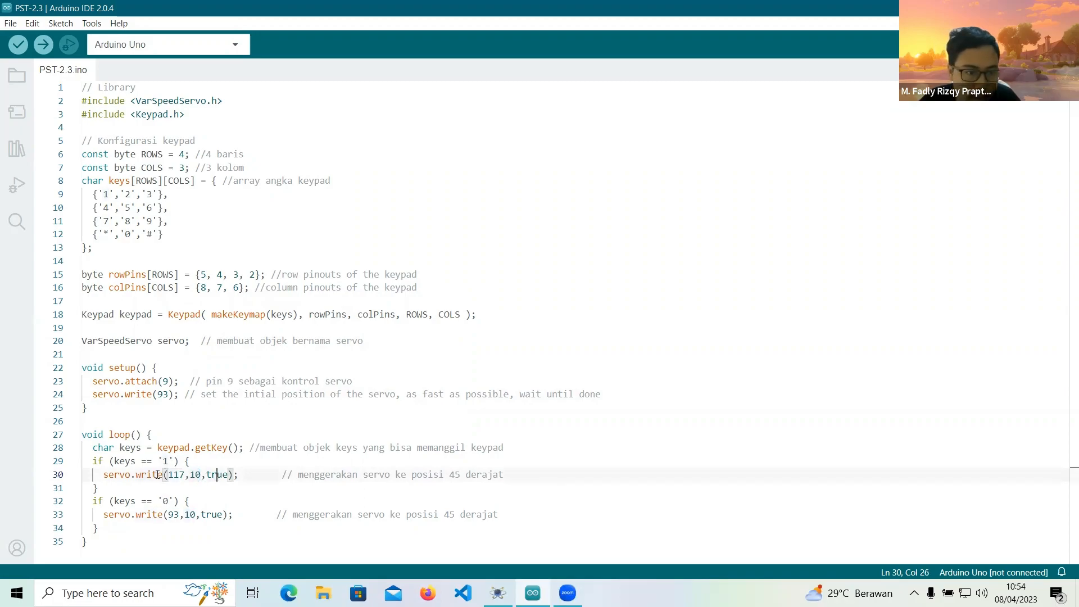
{"action": "left_click_drag", "start_coordinate": [163, 502], "coordinate": [175, 503]}
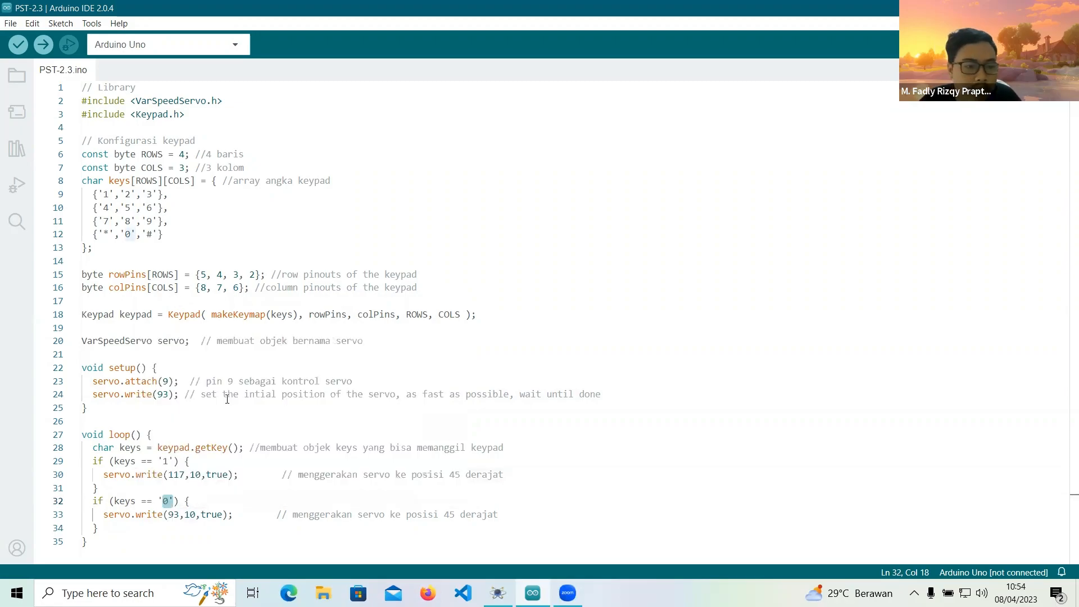
{"action": "left_click", "coordinate": [500, 514]}
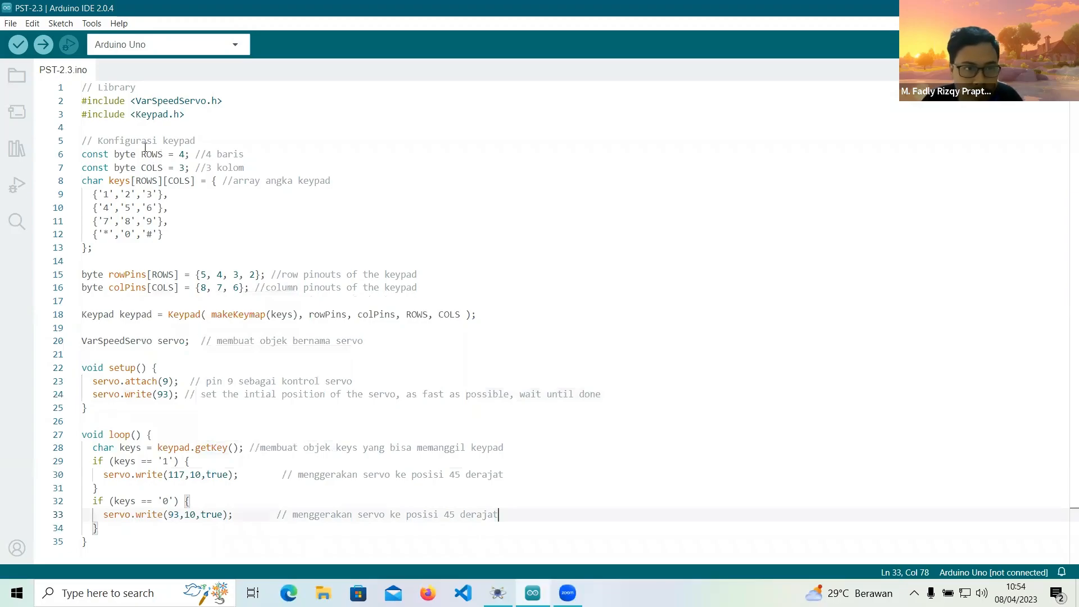
Compile the sketch and select the full path of PST-2.3.ino.hex in the compiler output
{"action": "left_click", "coordinate": [19, 53]}
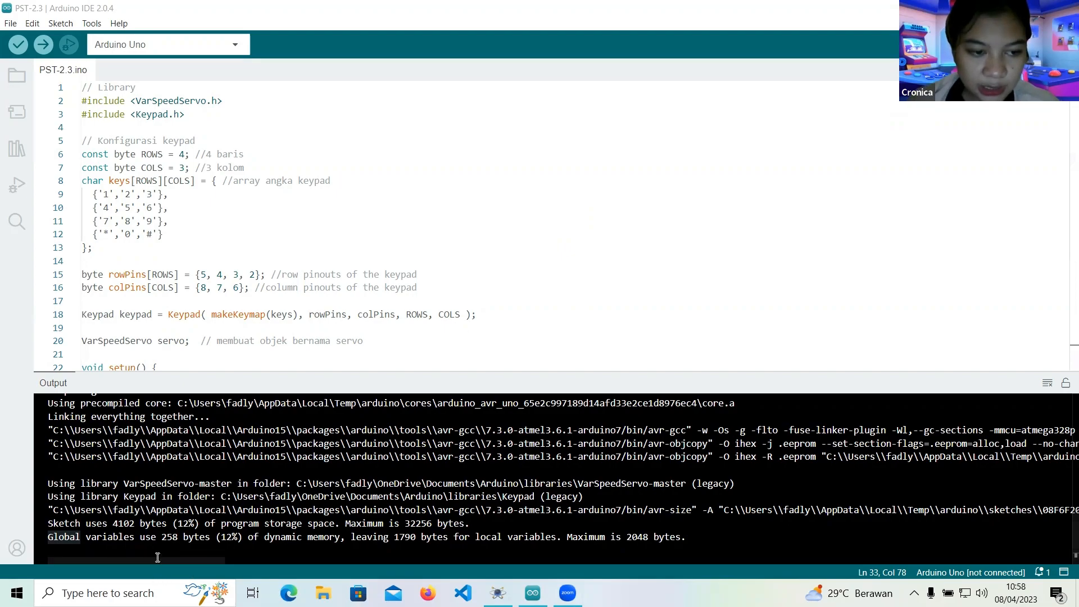
{"action": "left_click_drag", "start_coordinate": [161, 562], "coordinate": [375, 570]}
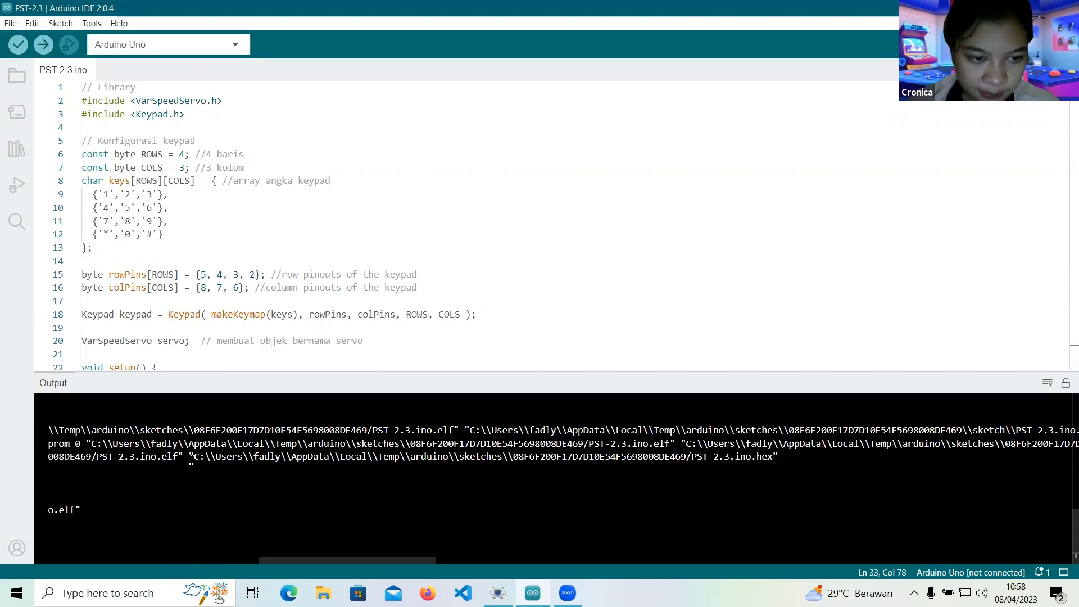
{"action": "left_click_drag", "start_coordinate": [192, 458], "coordinate": [786, 458]}
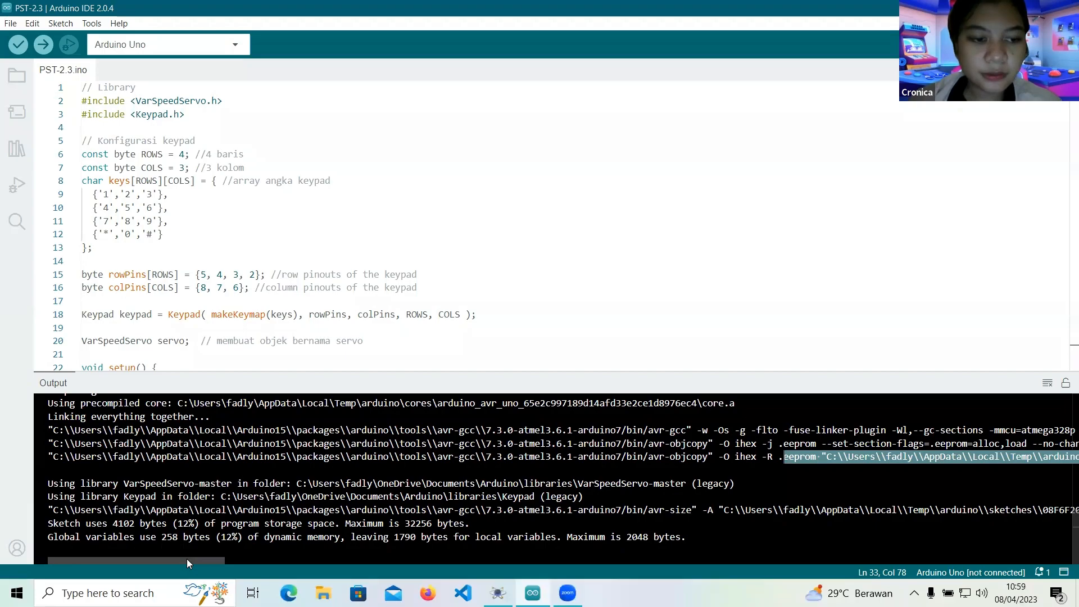
{"action": "left_click_drag", "start_coordinate": [186, 559], "coordinate": [384, 542]}
{"action": "left_click_drag", "start_coordinate": [276, 461], "coordinate": [828, 460]}
{"action": "left_click_drag", "start_coordinate": [219, 561], "coordinate": [406, 571]}
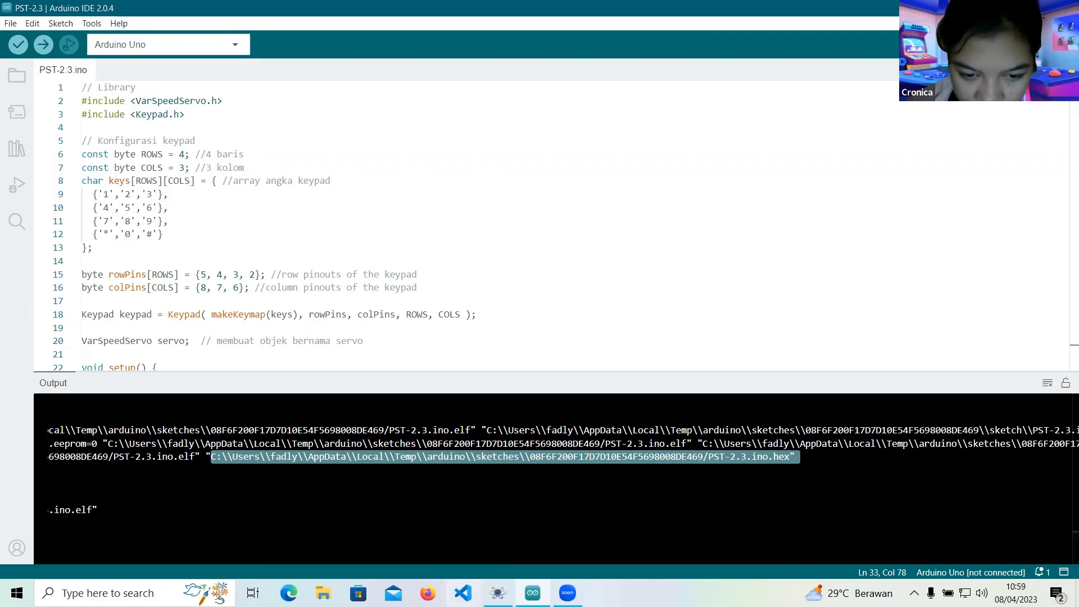
Switch to Proteus and set the Arduino Uno's program file to the copied PST-2.3.ino.hex path without the trailing quotation mark
{"action": "left_click", "coordinate": [497, 593]}
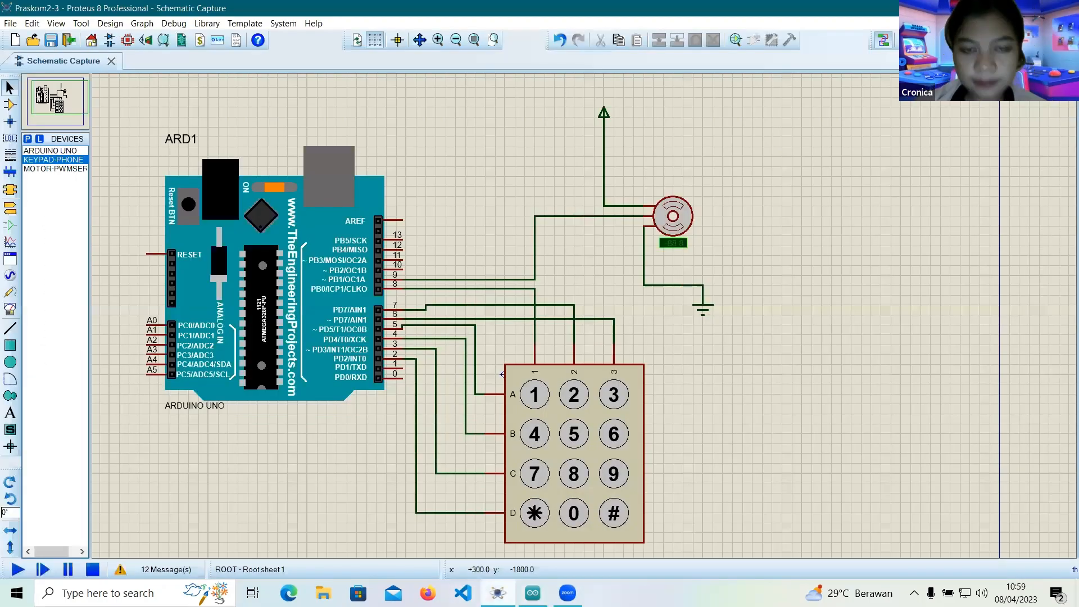
{"action": "double_click", "coordinate": [264, 332]}
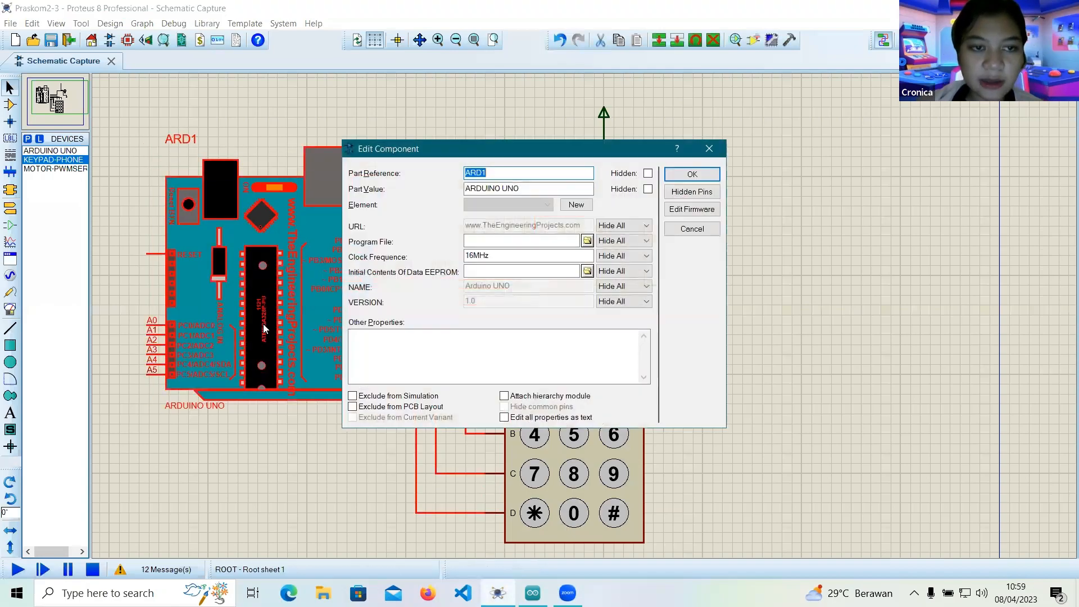
{"action": "left_click", "coordinate": [502, 240]}
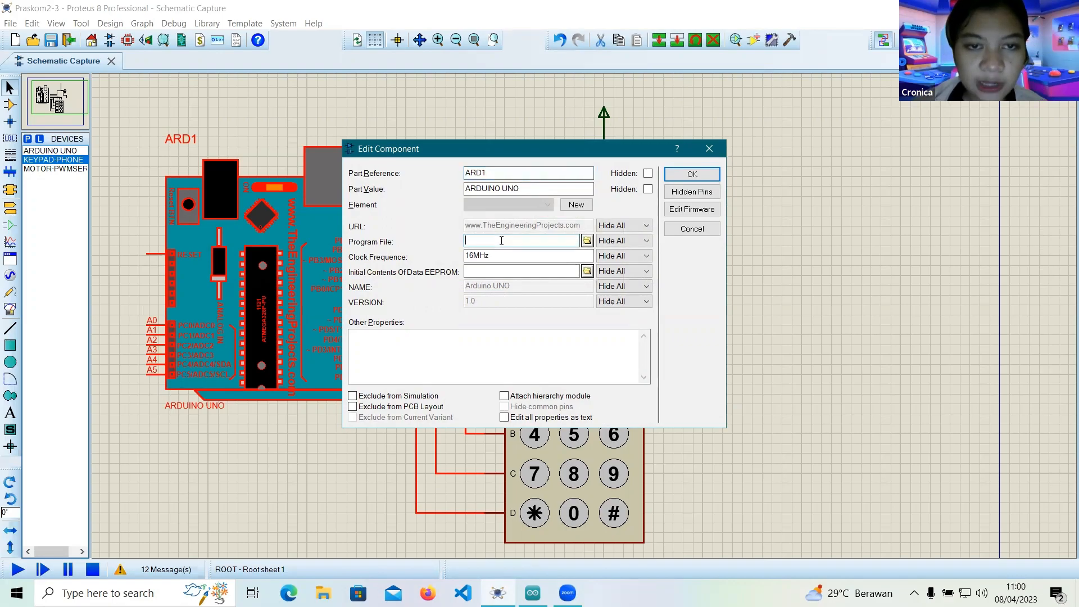
{"action": "key", "text": "ctrl+v"}
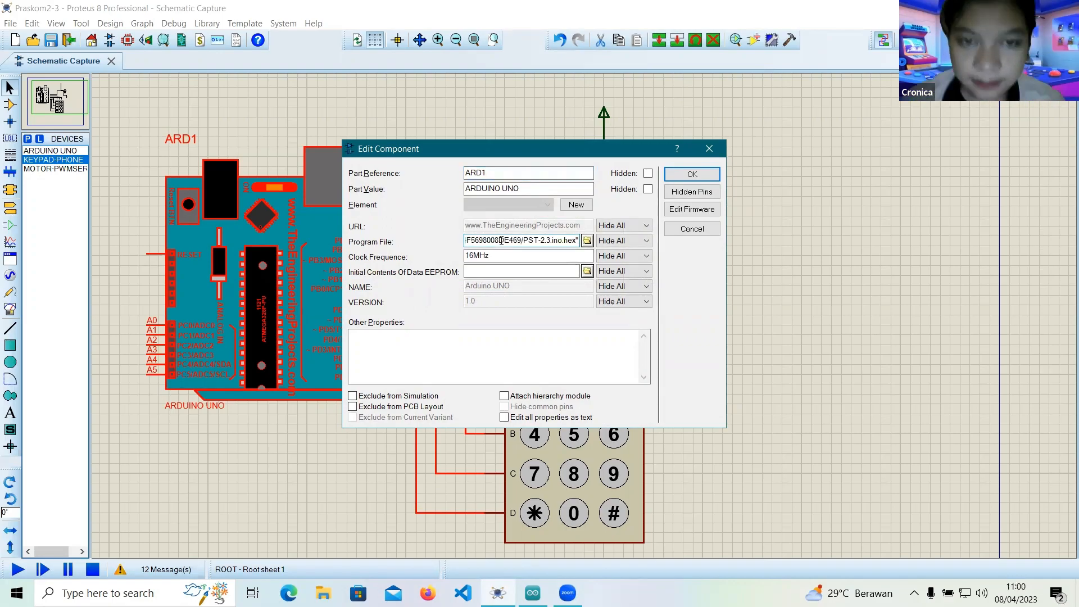
{"action": "key", "text": "BackSpace"}
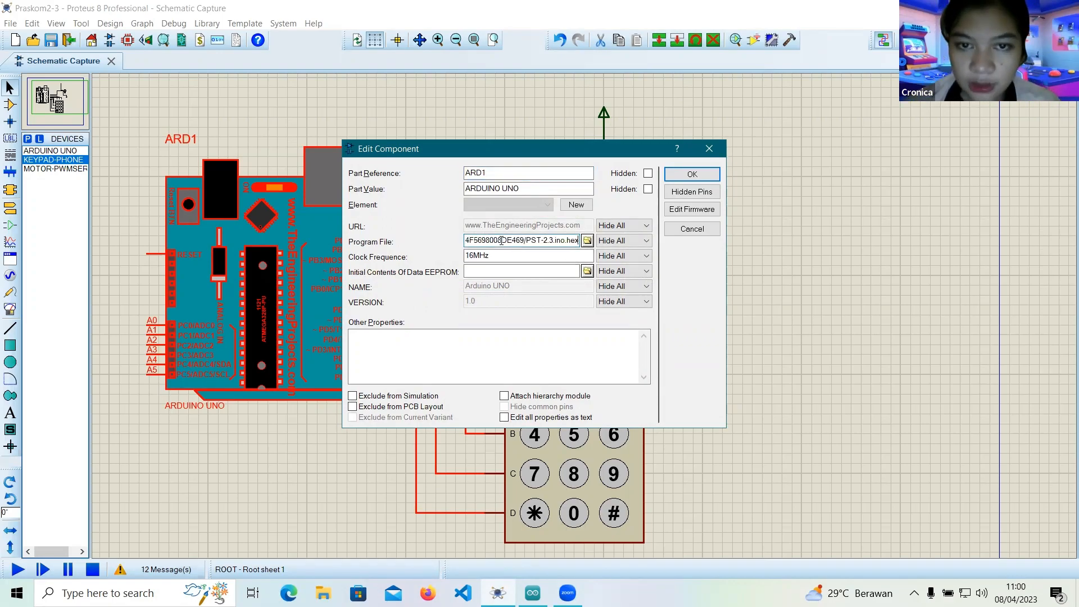
{"action": "left_click", "coordinate": [693, 176]}
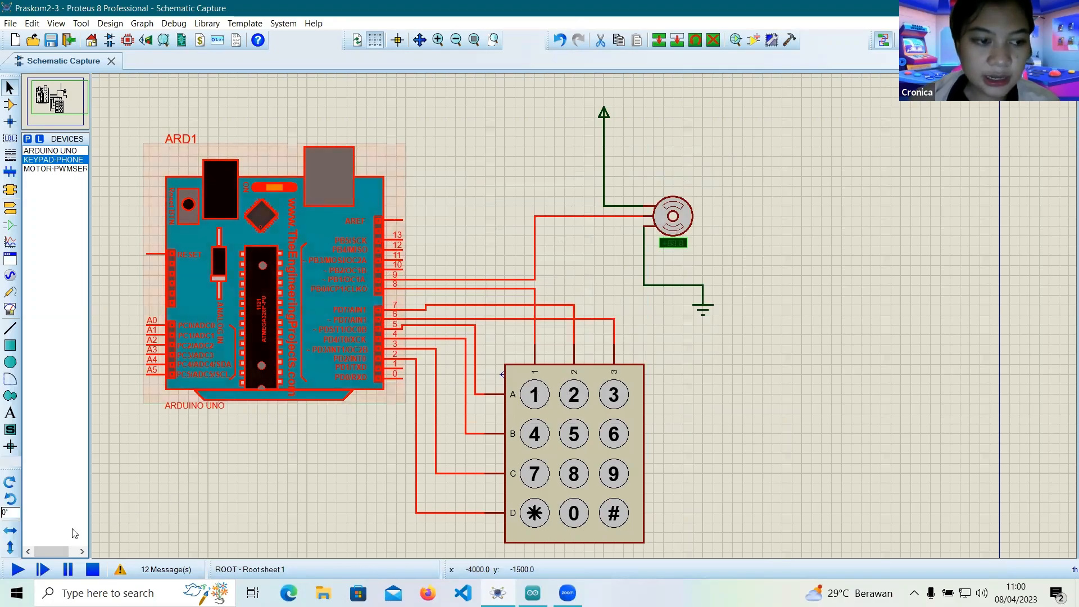
Run the simulation, test the servo with key 1 on the keypad, and stop the simulation
{"action": "left_click", "coordinate": [16, 570]}
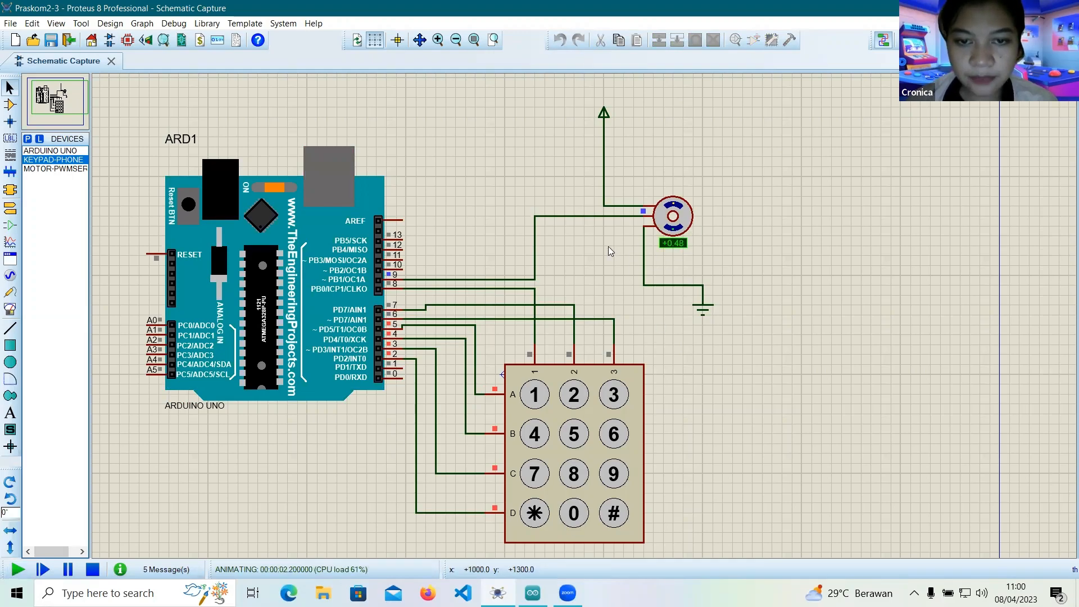
{"action": "left_click", "coordinate": [530, 397]}
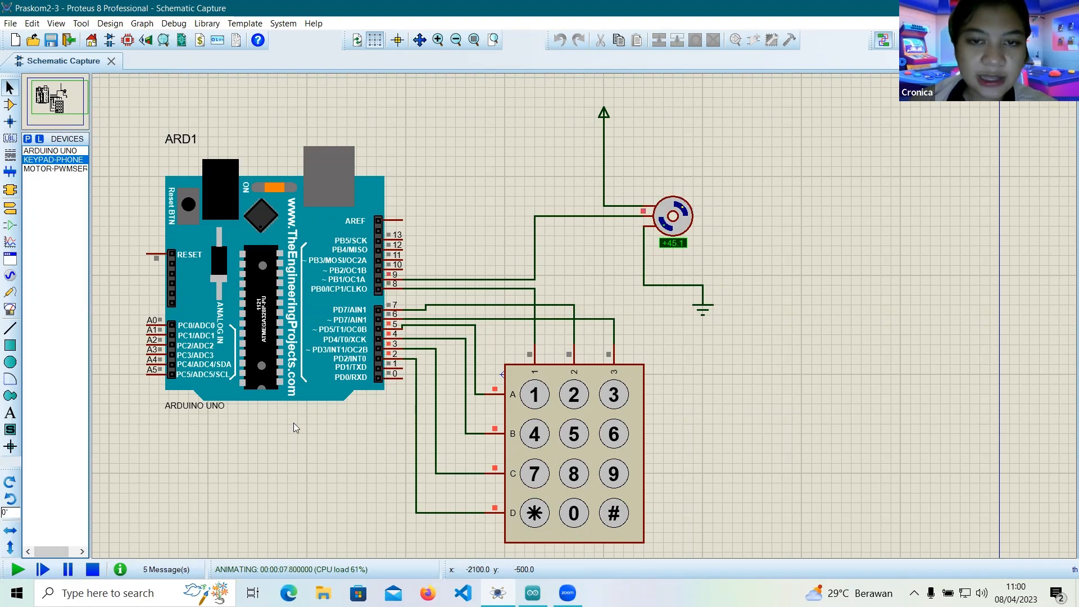
{"action": "left_click", "coordinate": [93, 570]}
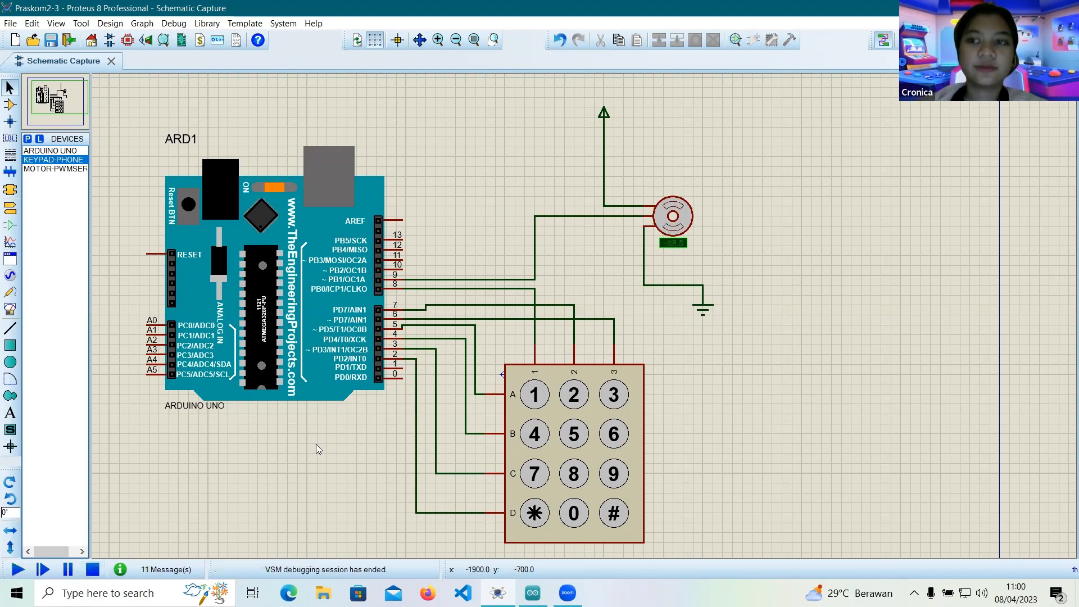
{"action": "left_click", "coordinate": [349, 393]}
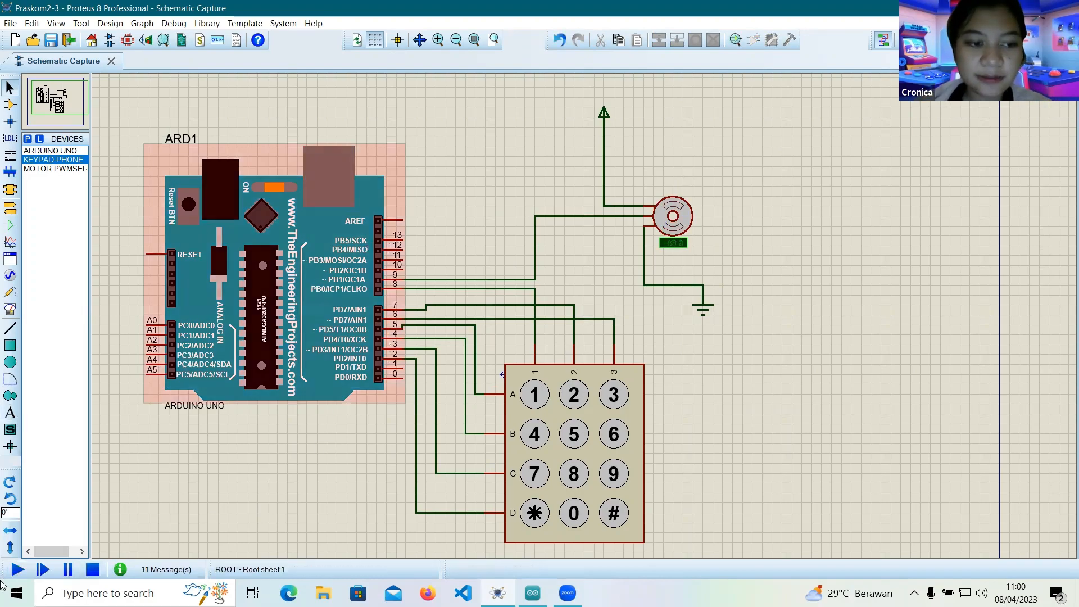